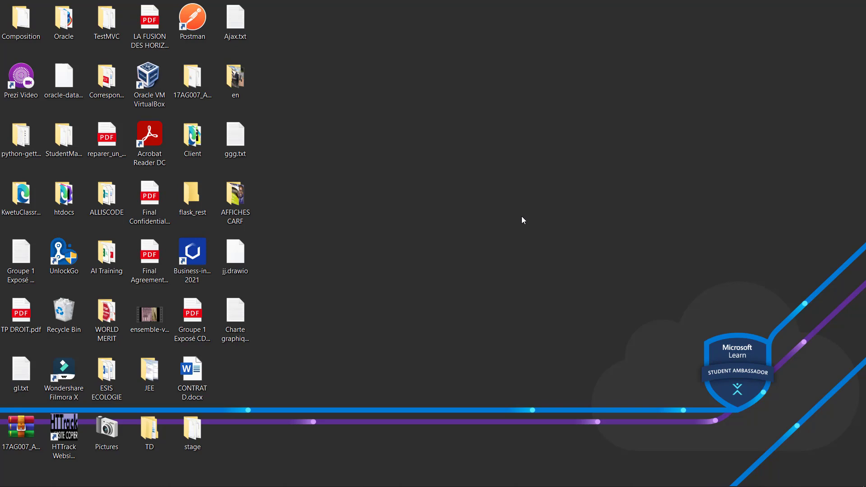
# Step: Bring the Edge private window showing YouTube to the front from the taskbar
pyautogui.moveTo(254, 486)
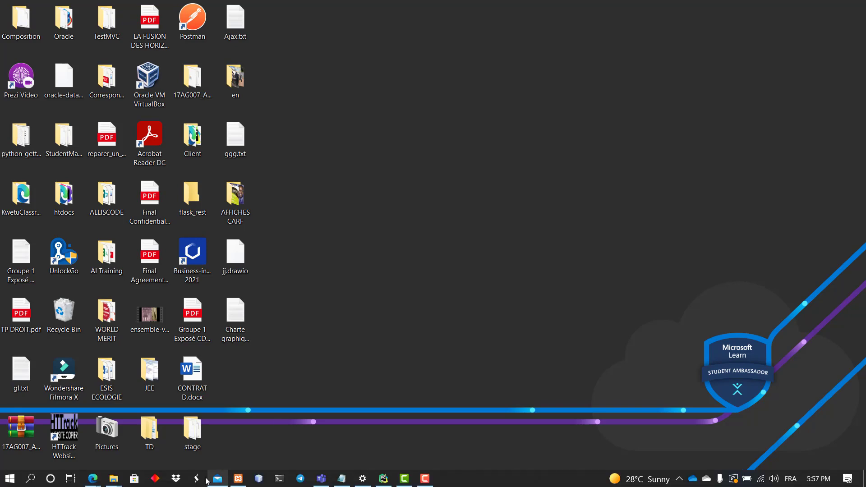
pyautogui.moveTo(93, 479)
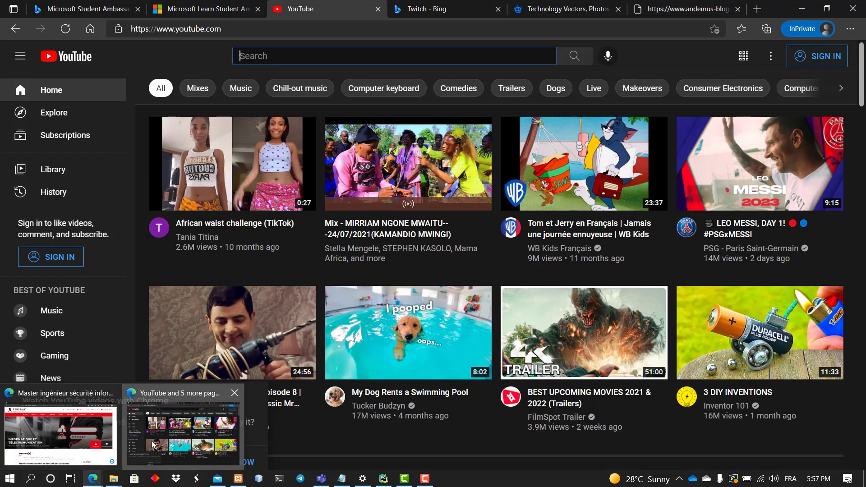
pyautogui.click(152, 444)
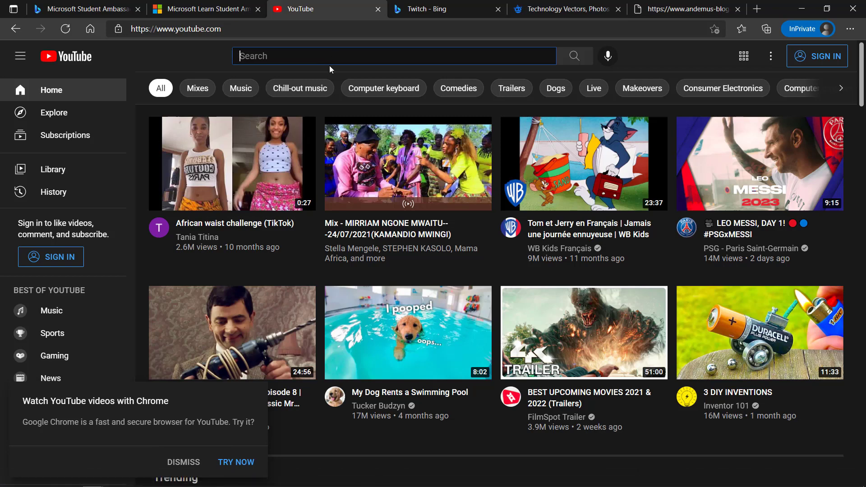
# Step: Dismiss the 'Watch YouTube videos with Chrome' pop-up and start signing in from the header
pyautogui.click(234, 30)
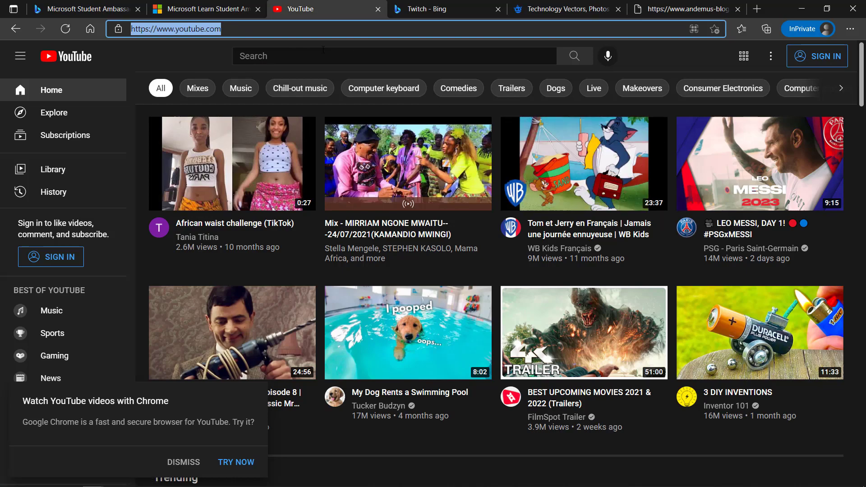
pyautogui.scroll(-10, 352, 198)
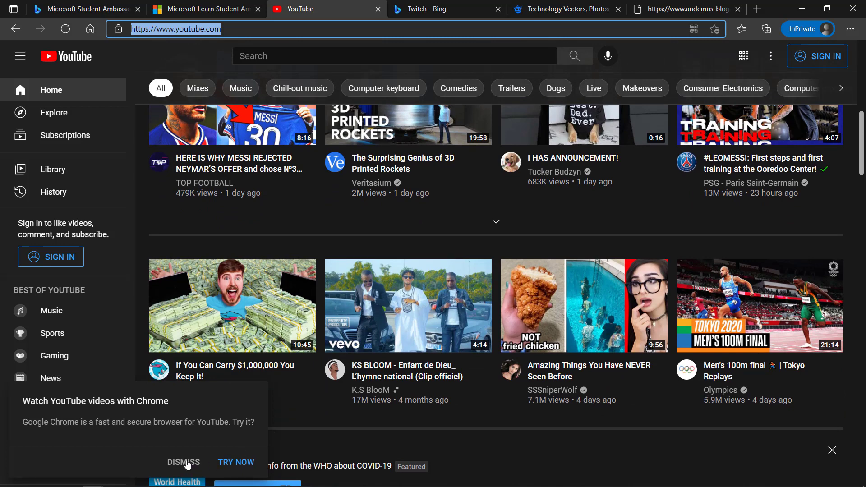
pyautogui.click(184, 462)
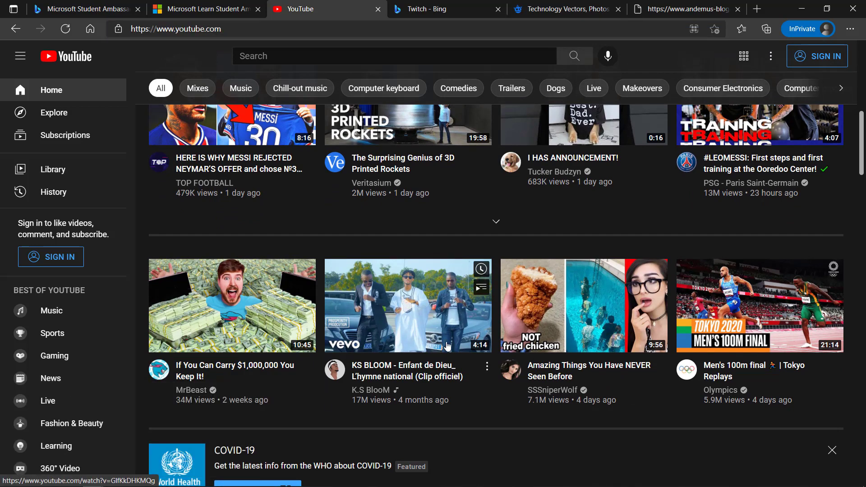
pyautogui.scroll(8, 447, 346)
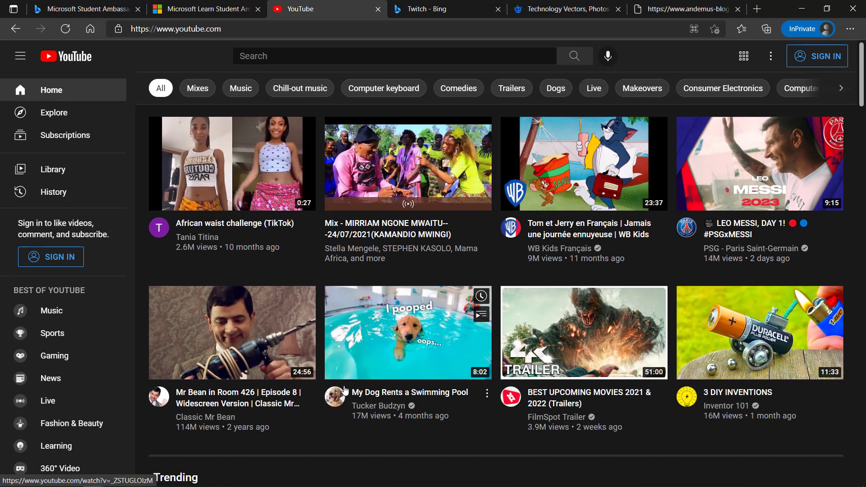
pyautogui.moveTo(321, 478)
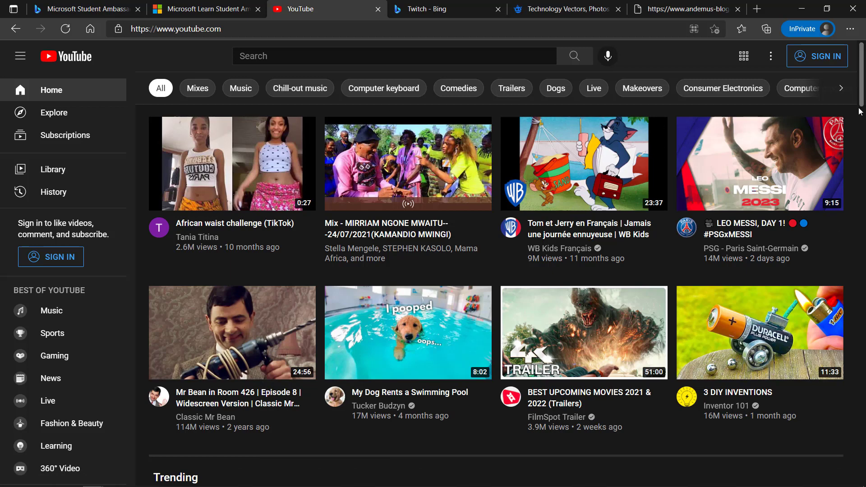
pyautogui.click(819, 65)
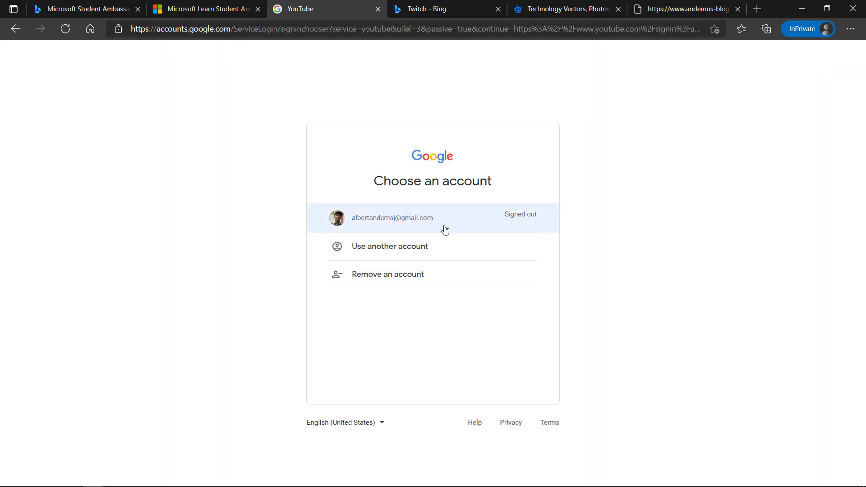
# Step: Sign in with another Google account using the autofilled saved e-mail and its password
pyautogui.click(426, 251)
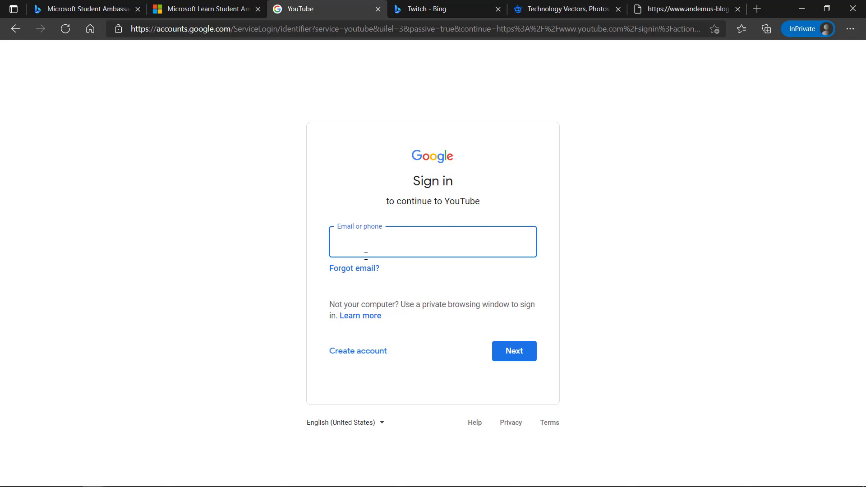
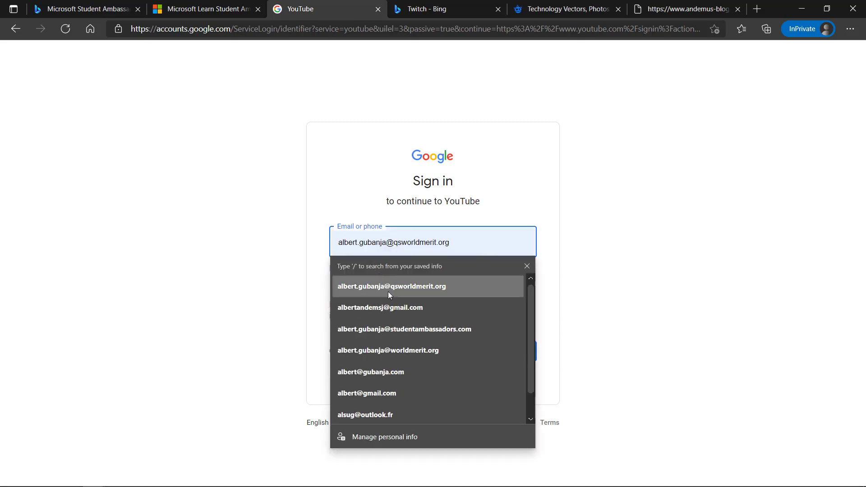
pyautogui.click(388, 291)
pyautogui.click(516, 353)
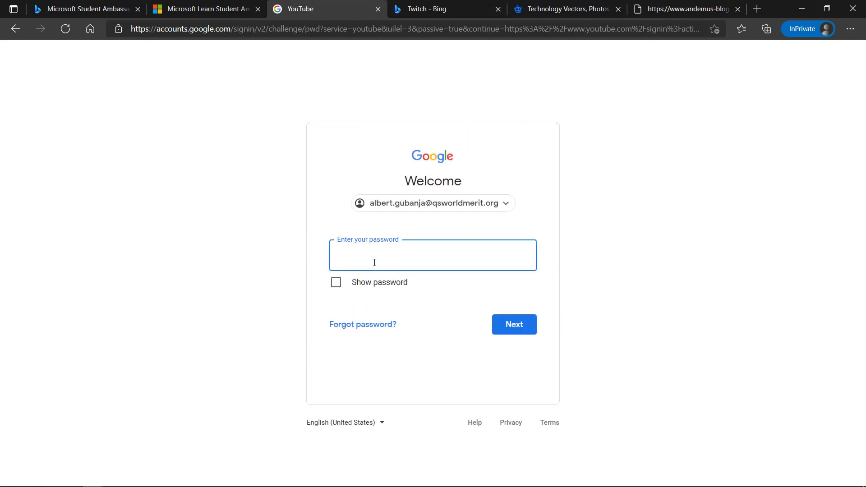
pyautogui.write('••••••••••••••')
pyautogui.click(513, 326)
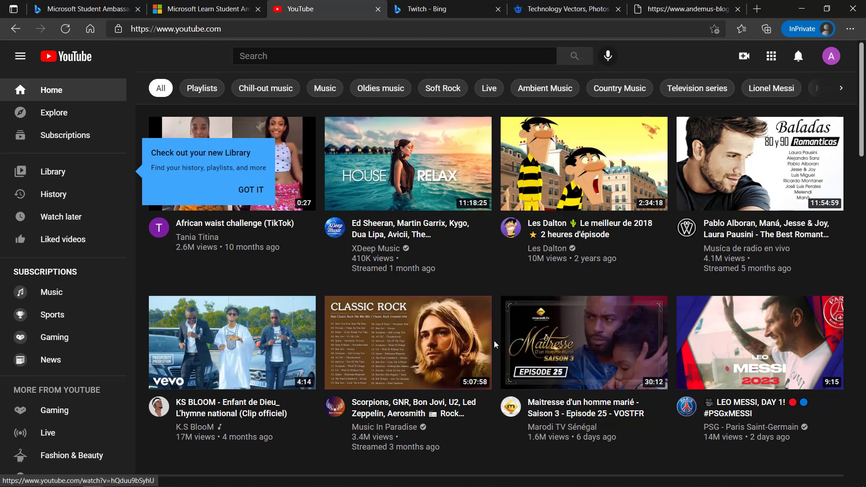
# Step: Open YouTube's Create menu from the camera icon in the header
pyautogui.scroll(-3, 495, 344)
pyautogui.scroll(-3, 495, 345)
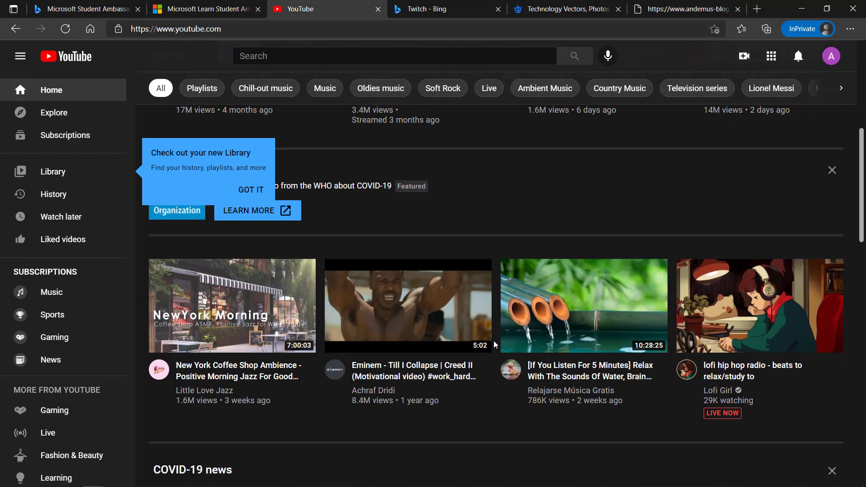
pyautogui.scroll(3, 495, 345)
pyautogui.scroll(4, 495, 345)
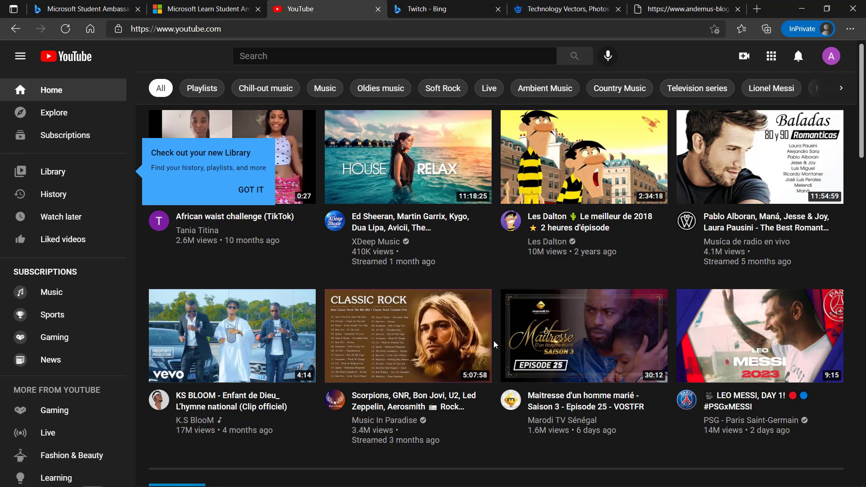
pyautogui.moveTo(654, 216)
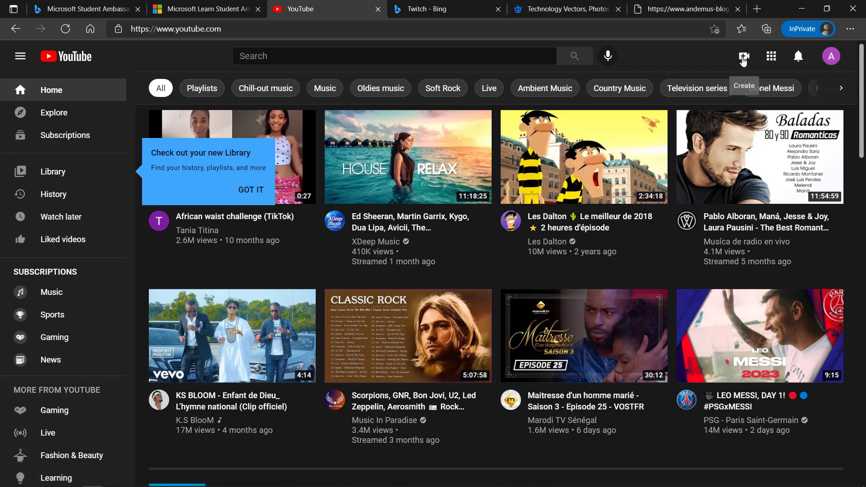
pyautogui.click(743, 58)
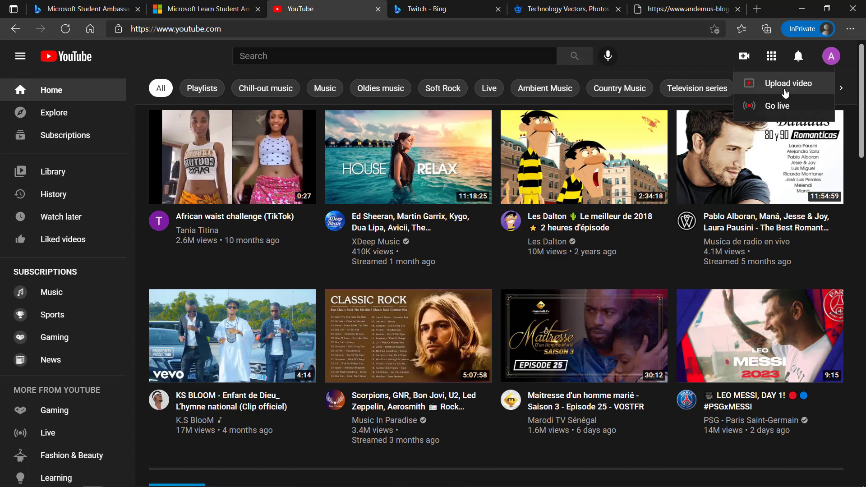
# Step: Cancel the first channel dialog, reopen Create > Upload video, and focus the prefilled channel name
pyautogui.click(785, 92)
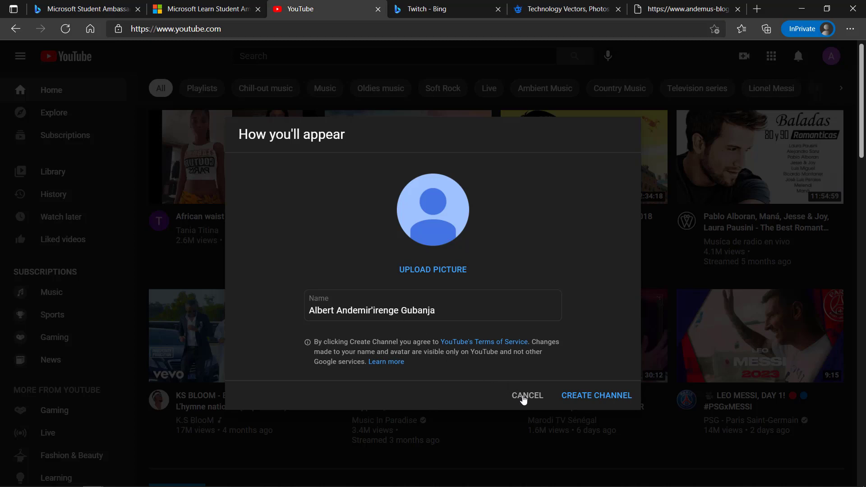
pyautogui.click(523, 399)
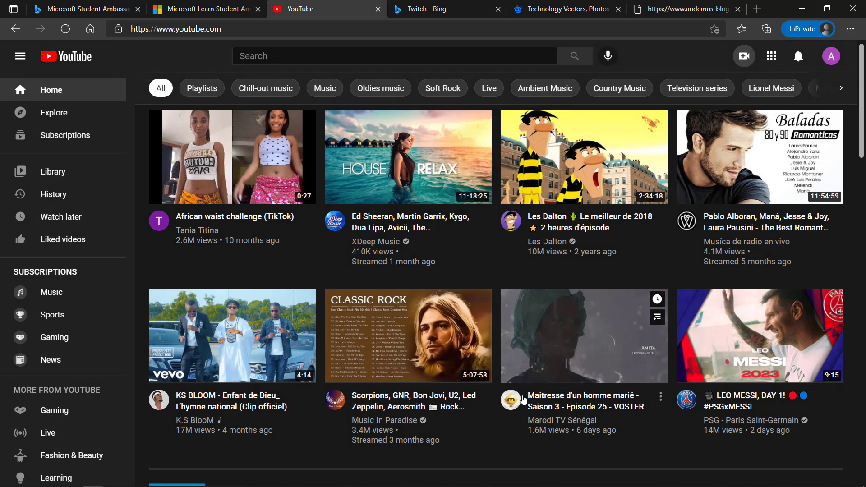
pyautogui.click(743, 57)
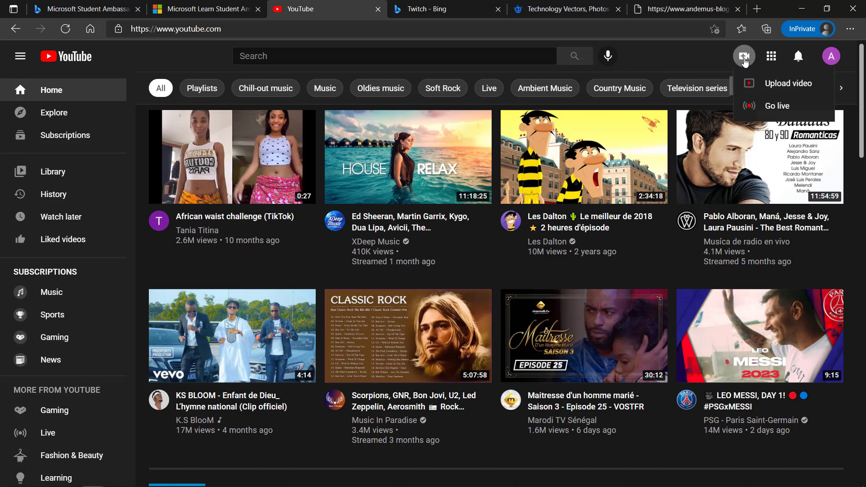
pyautogui.click(760, 83)
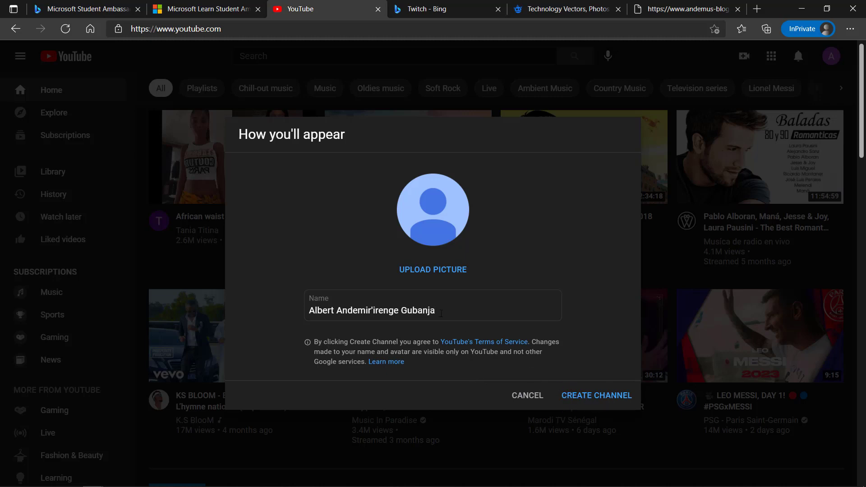
pyautogui.click(440, 313)
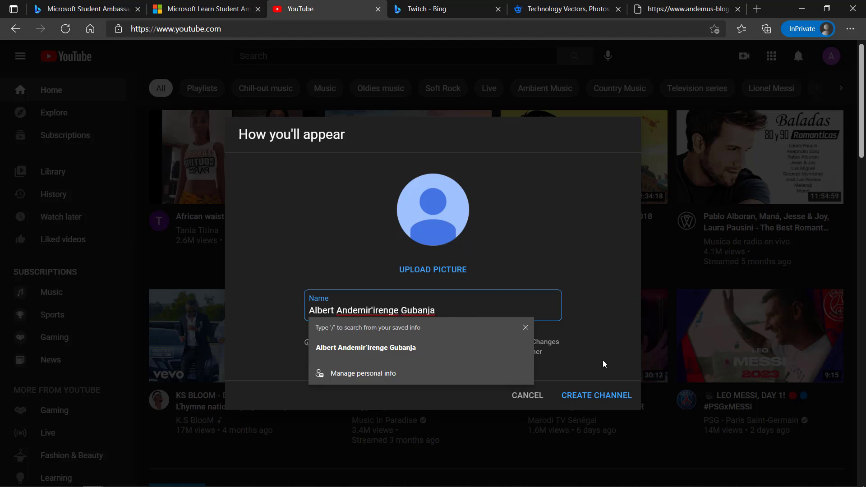
pyautogui.click(526, 328)
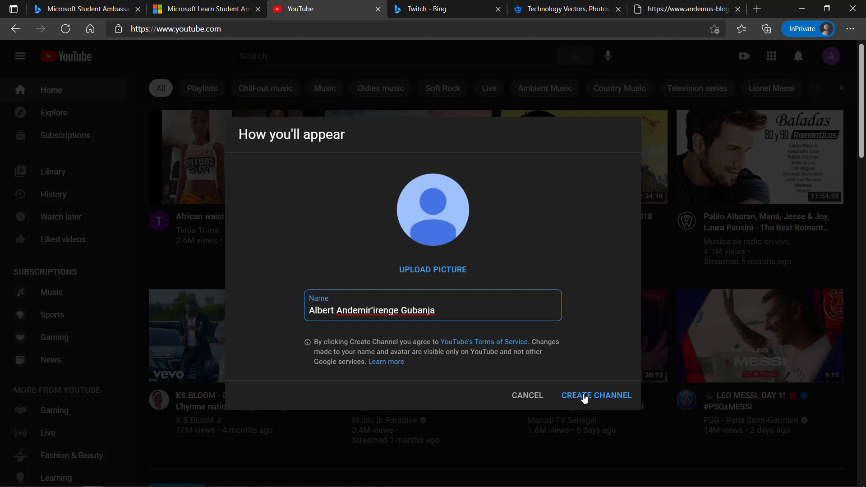
# Step: Create the channel with the account's name, then open the account menu from the avatar
pyautogui.click(585, 397)
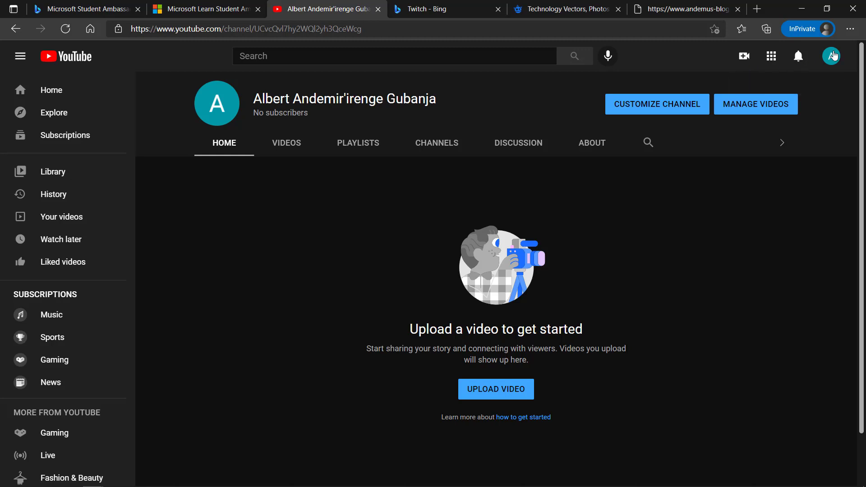
pyautogui.click(832, 56)
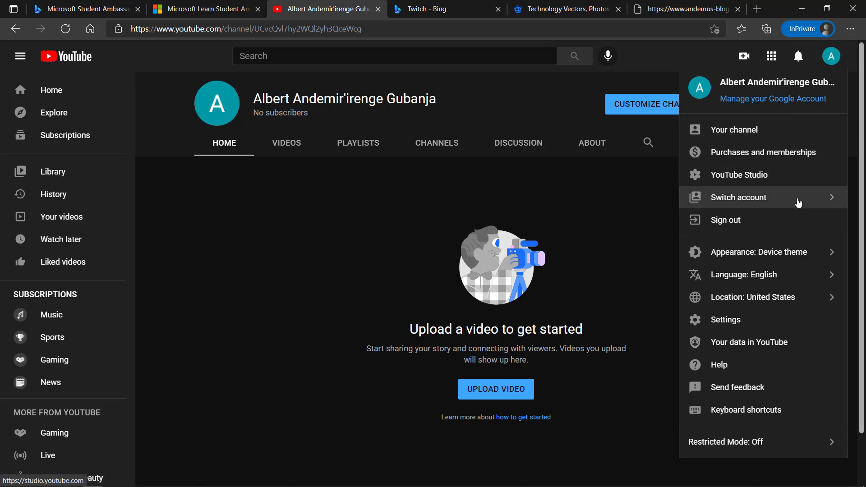
# Step: Sign out, then sign back in with the first saved account, re-entering the password after a failure
pyautogui.click(777, 225)
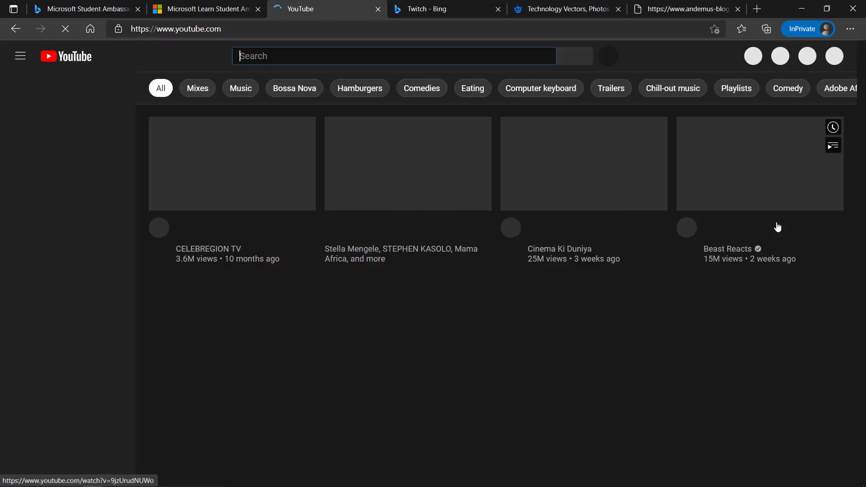
pyautogui.click(823, 57)
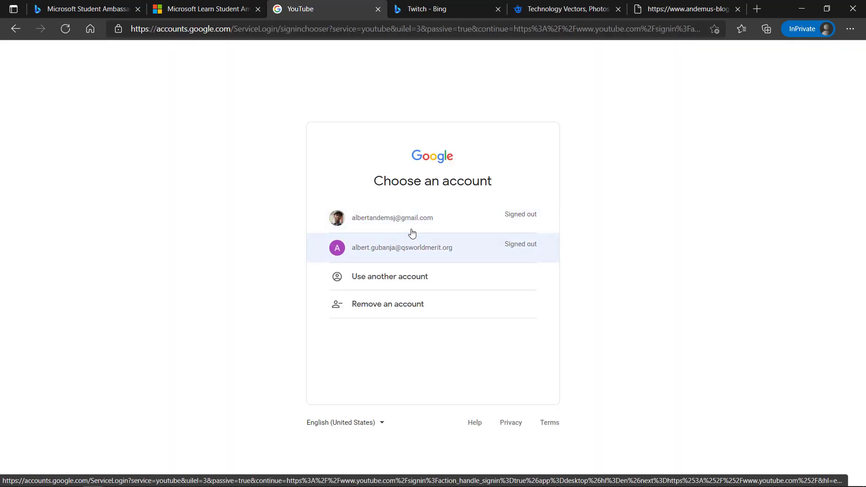
pyautogui.click(401, 220)
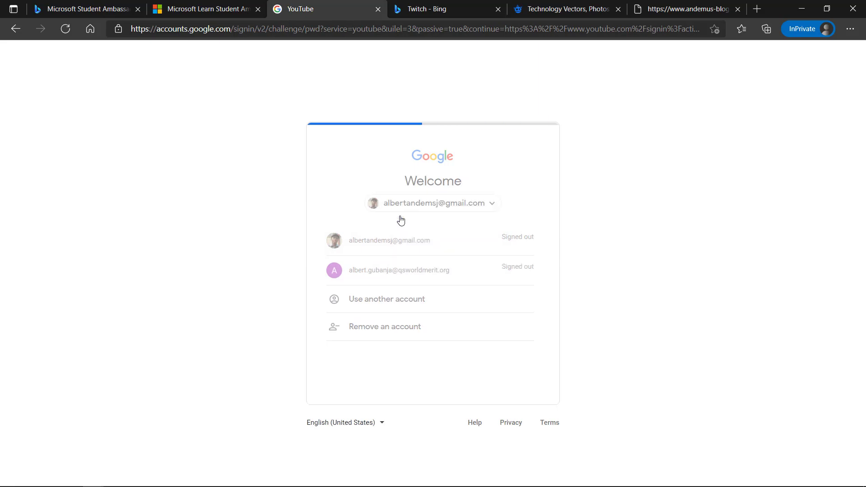
pyautogui.write('a')
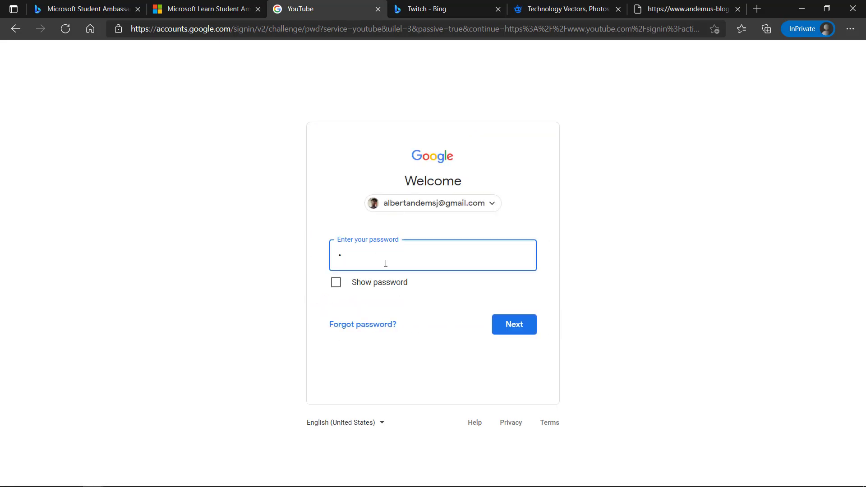
pyautogui.write('*************')
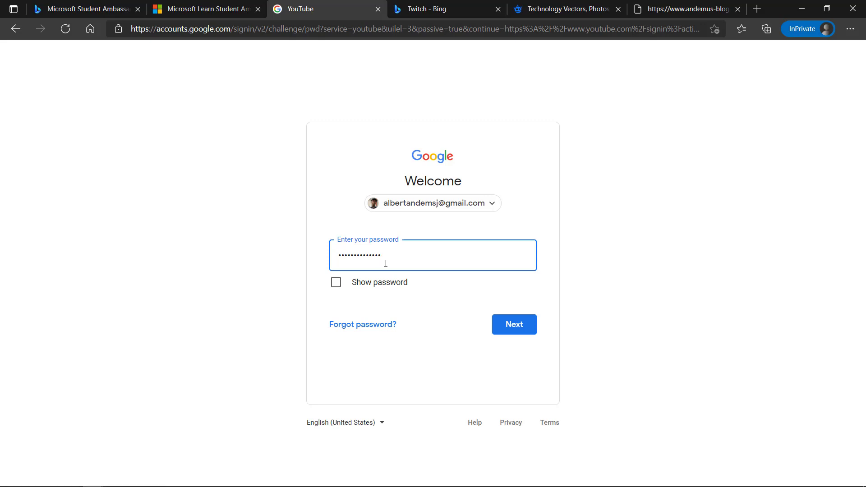
pyautogui.click(515, 336)
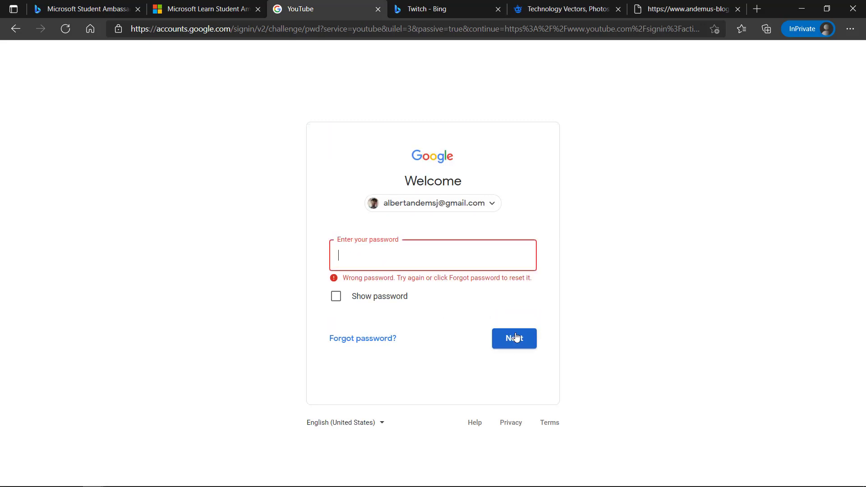
pyautogui.write('**************')
pyautogui.click(508, 339)
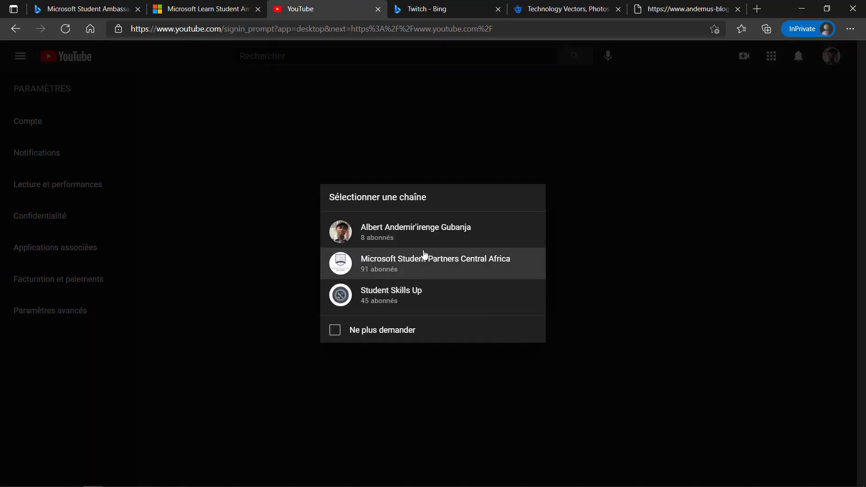
# Step: Continue as Student Skills Up, start 'Mettre en ligne une vidéo', and open the file picker
pyautogui.click(400, 302)
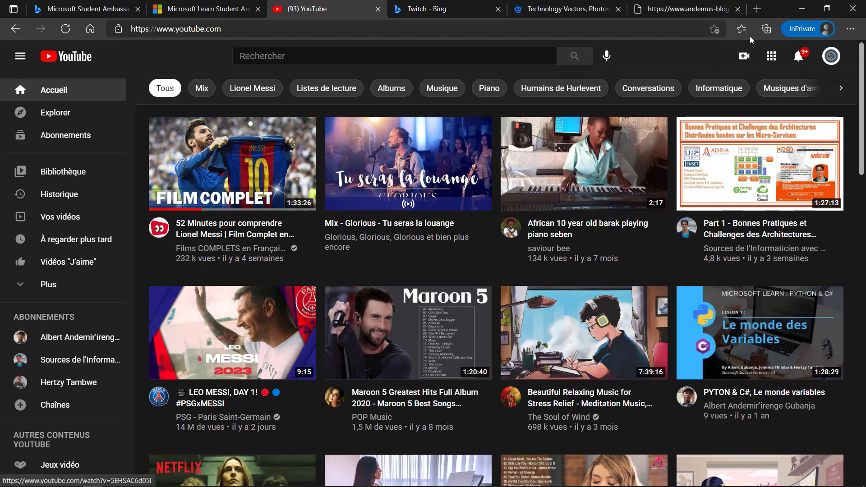
pyautogui.click(741, 60)
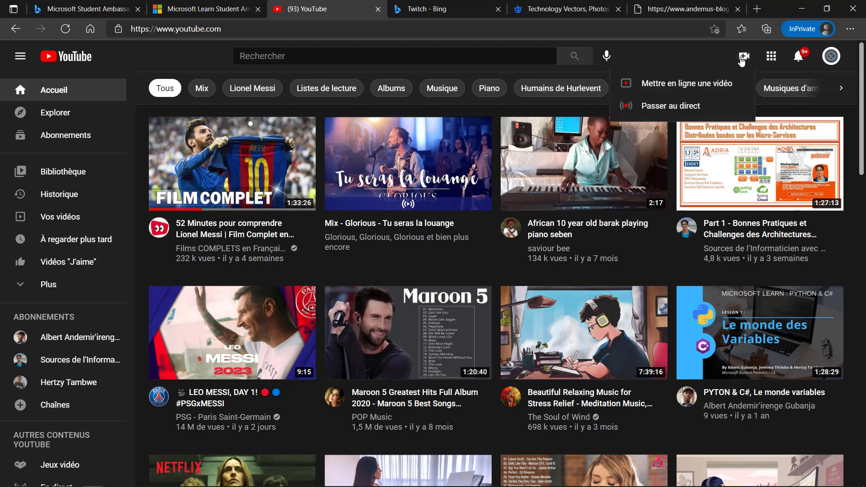
pyautogui.click(675, 92)
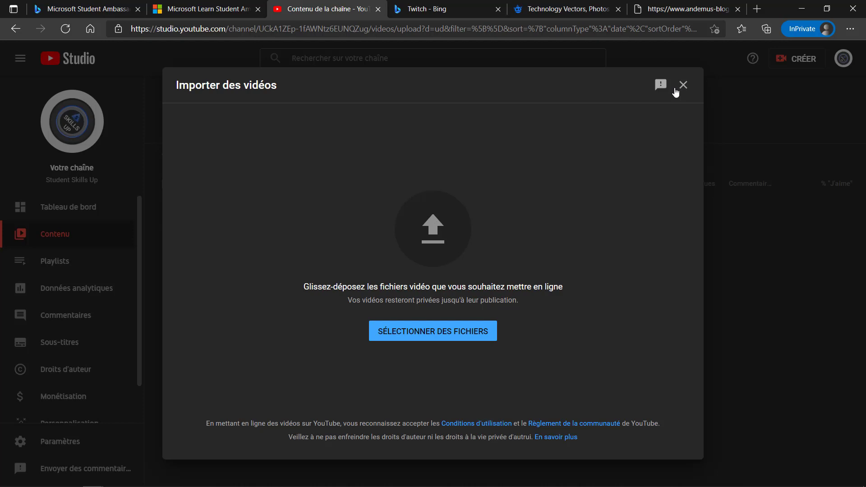
pyautogui.click(425, 336)
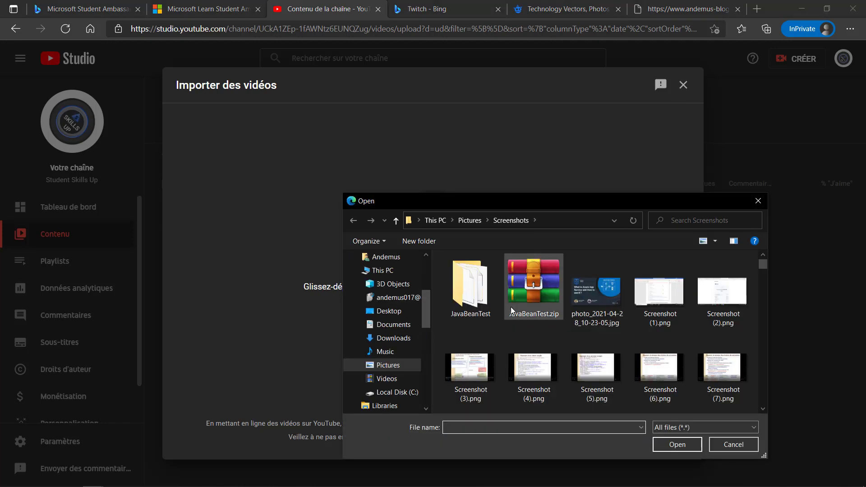
# Step: Upload Documents > Camtasia > MLSA Application guide > MLSA Application guide.mp4
pyautogui.click(392, 324)
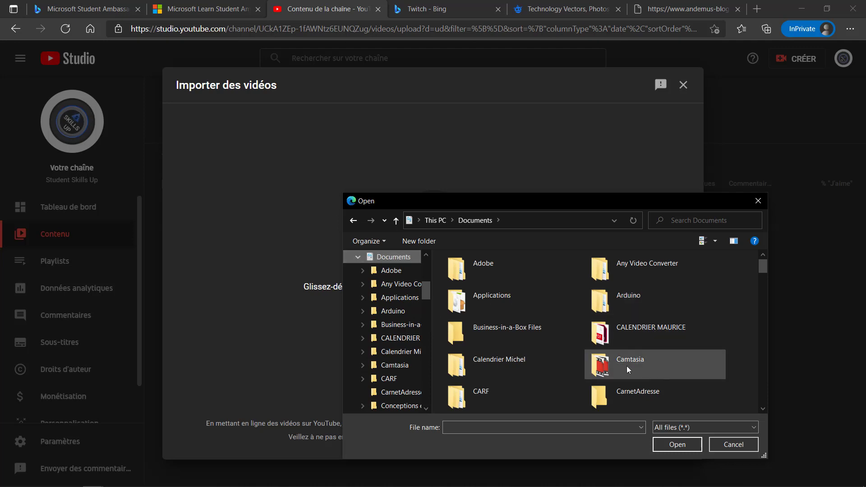
pyautogui.doubleClick(626, 366)
pyautogui.scroll(-1, 514, 386)
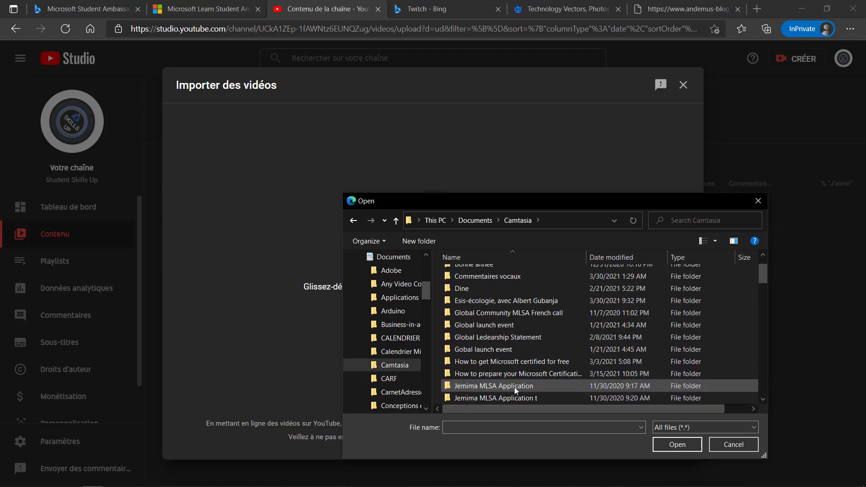
pyautogui.scroll(-4, 514, 386)
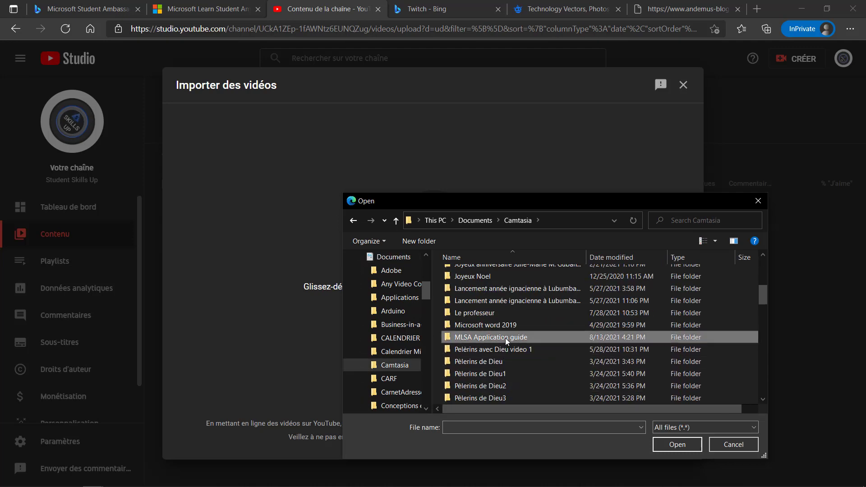
pyautogui.doubleClick(505, 337)
pyautogui.click(479, 313)
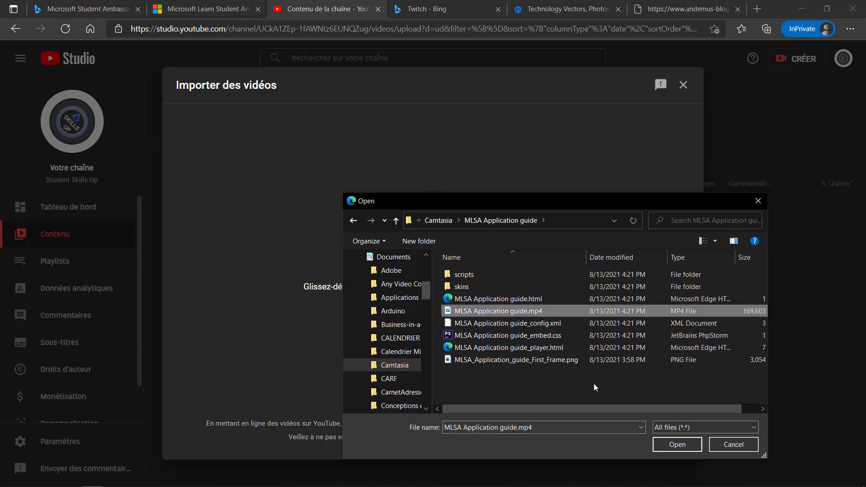
pyautogui.click(672, 442)
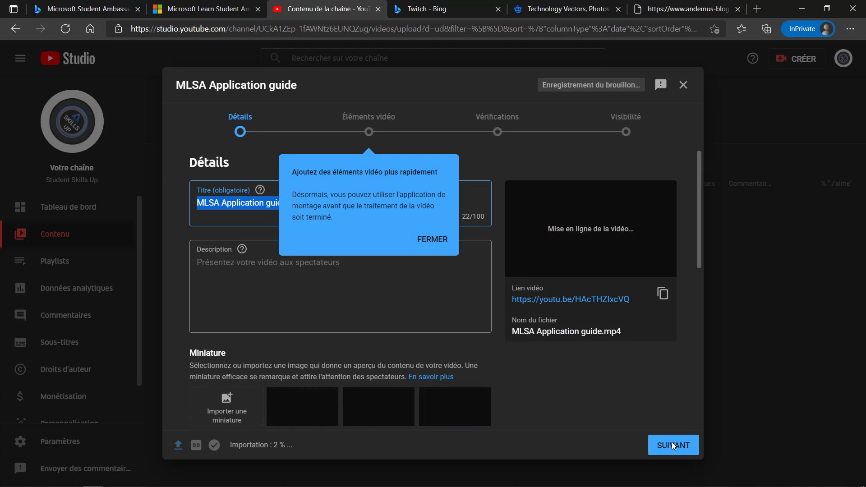
# Step: Dismiss the tip and change the video title to 'Updated MLSA Application guide'
pyautogui.click(431, 239)
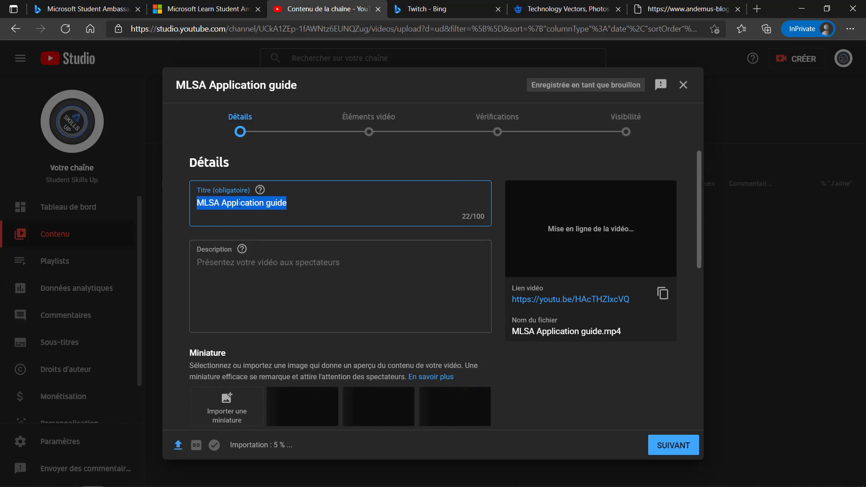
pyautogui.click(197, 202)
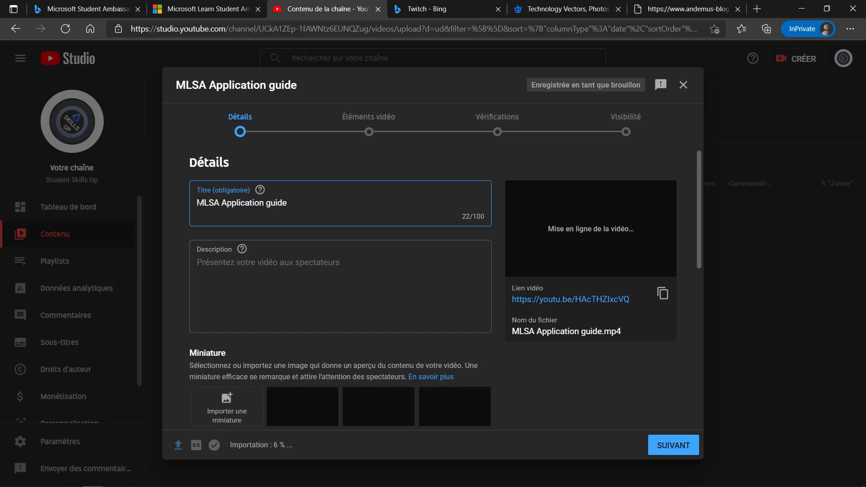
pyautogui.write('U')
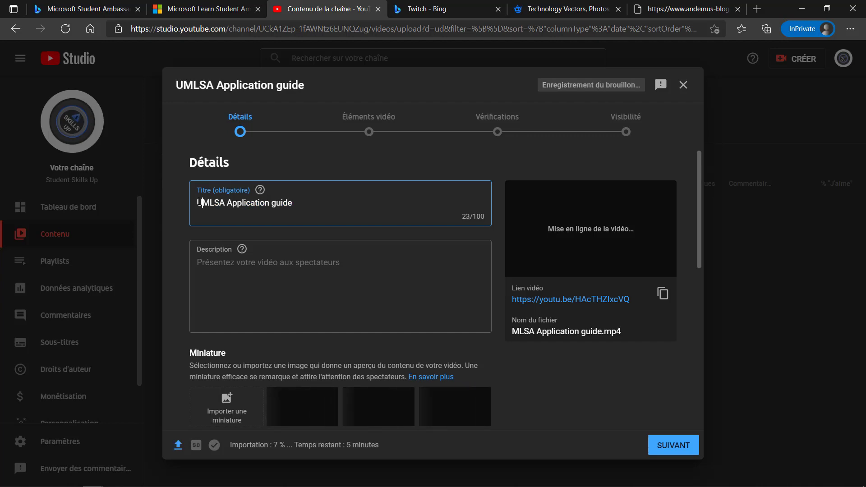
pyautogui.write('pda')
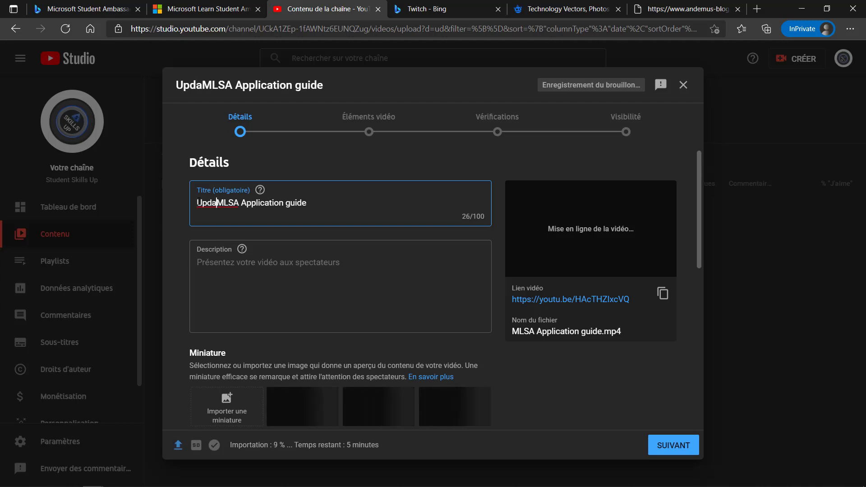
pyautogui.write('teMLSA')
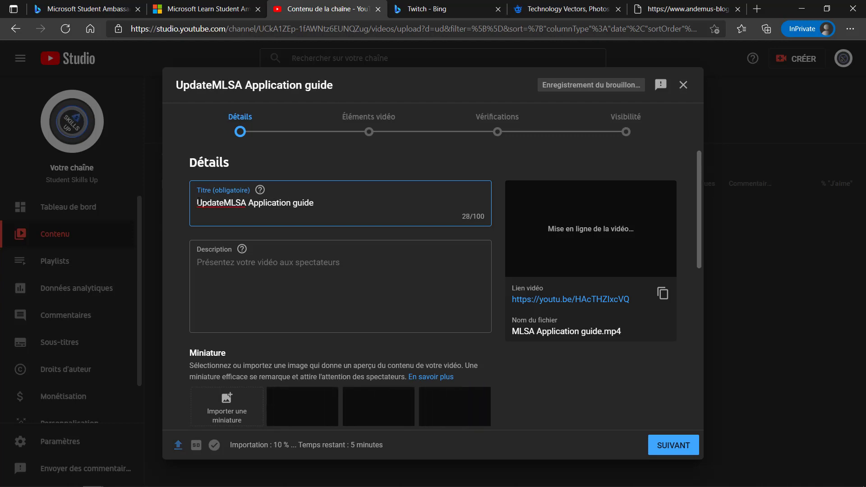
pyautogui.press('BackSpace')
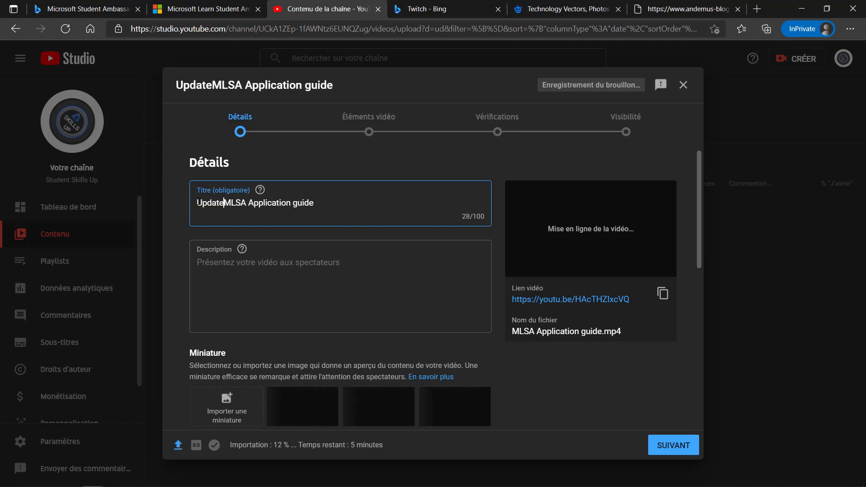
pyautogui.write('d')
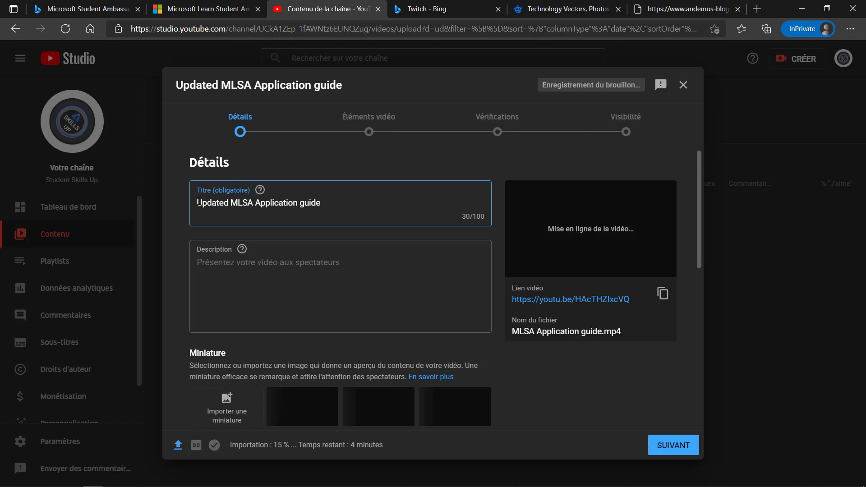
pyautogui.click(268, 262)
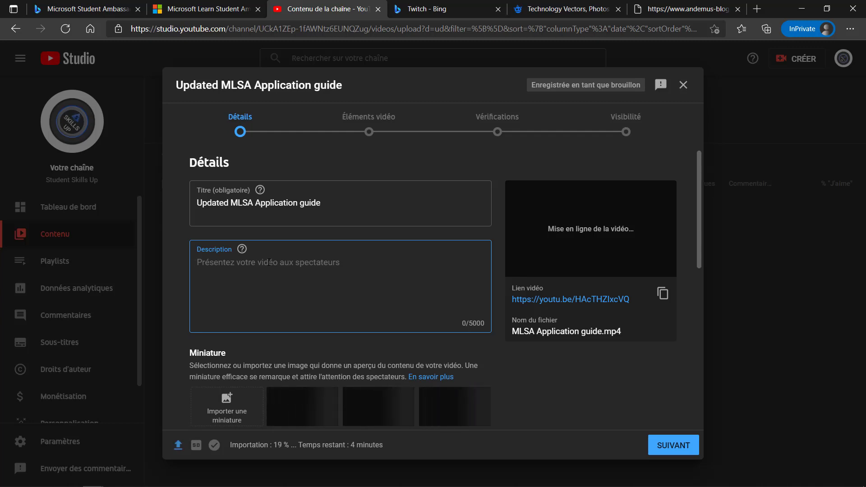
# Step: Write the opening line 'Comment postuler chez Microsoft Learn Student Ambassadors.' in the description
pyautogui.write('Comm')
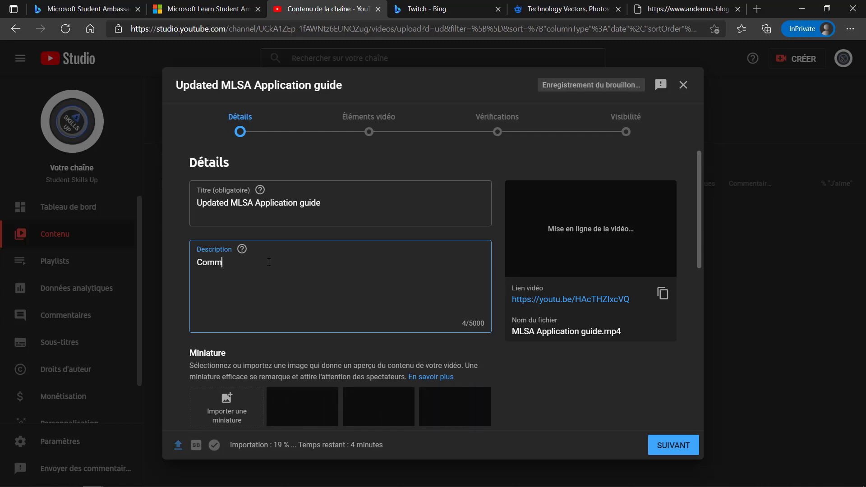
pyautogui.write('ent p')
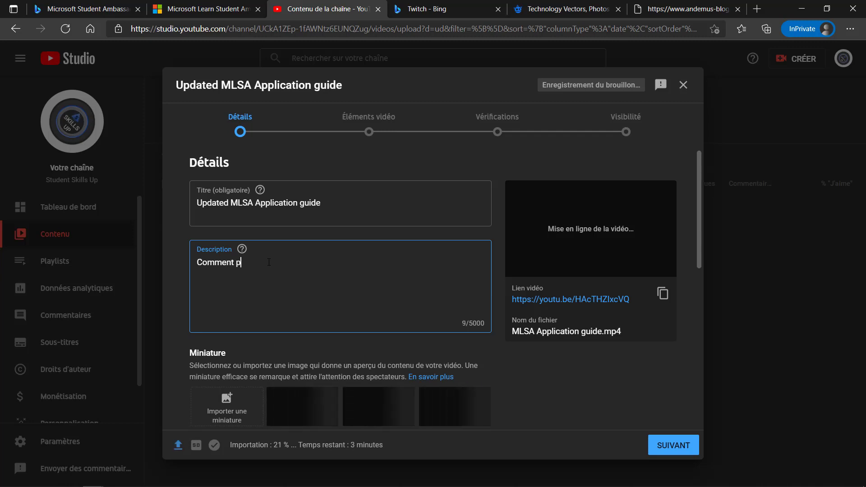
pyautogui.write('ost')
pyautogui.press('BackSpace')
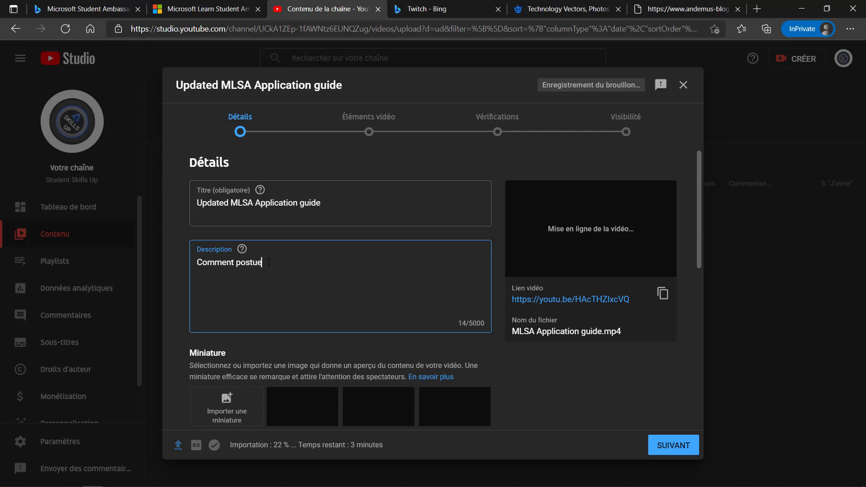
pyautogui.write('ler chez')
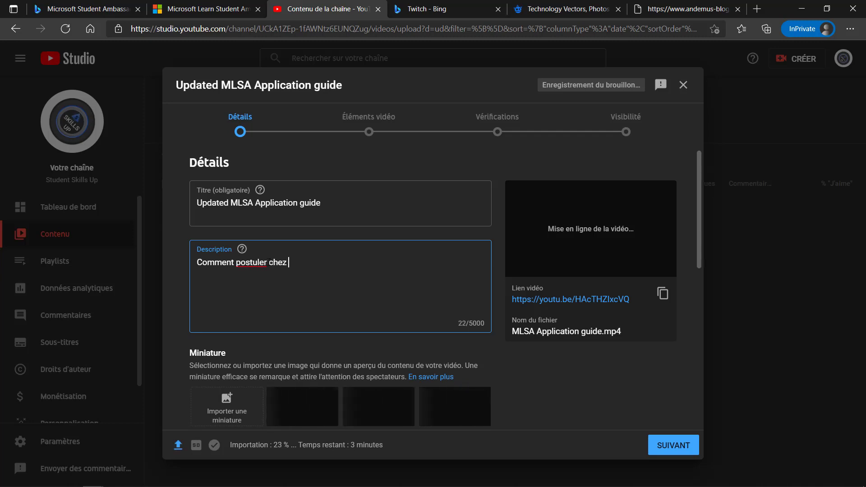
pyautogui.write(' Micro')
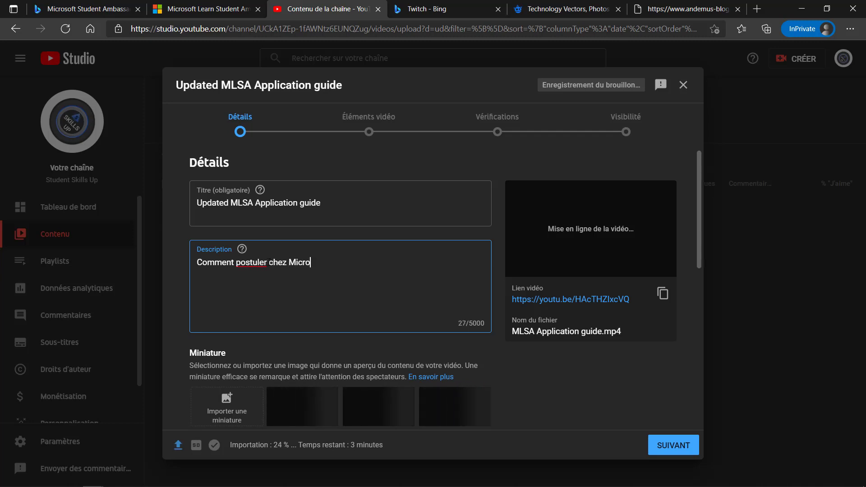
pyautogui.write('soft ')
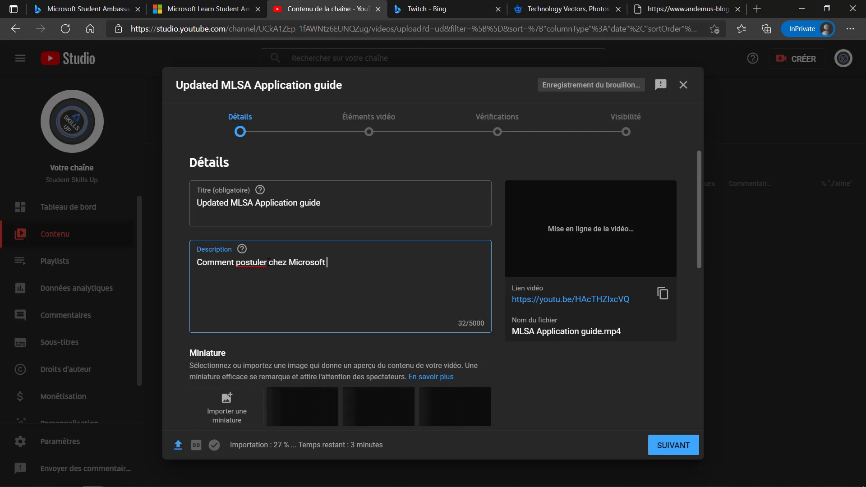
pyautogui.write('Learn ')
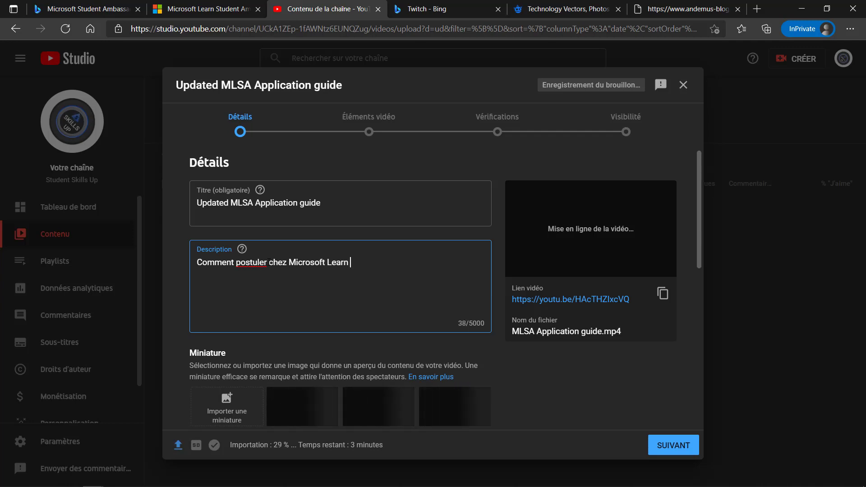
pyautogui.write('Student A')
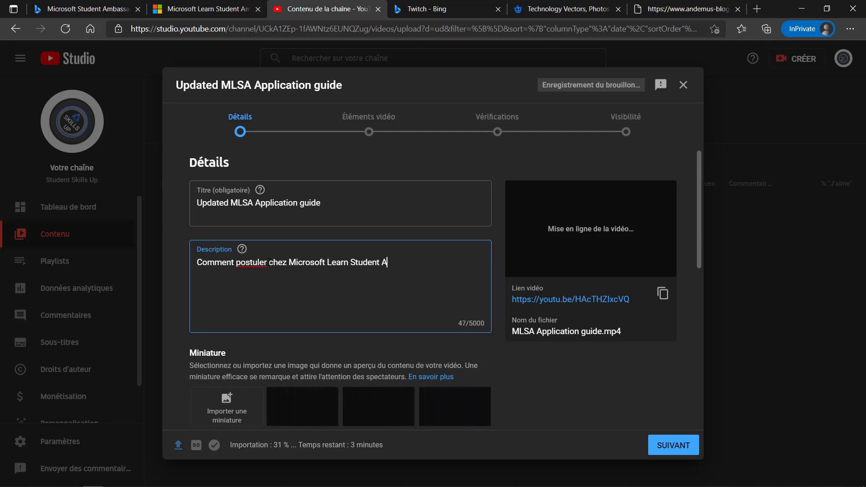
pyautogui.write('mbas')
pyautogui.press('BackSpace')
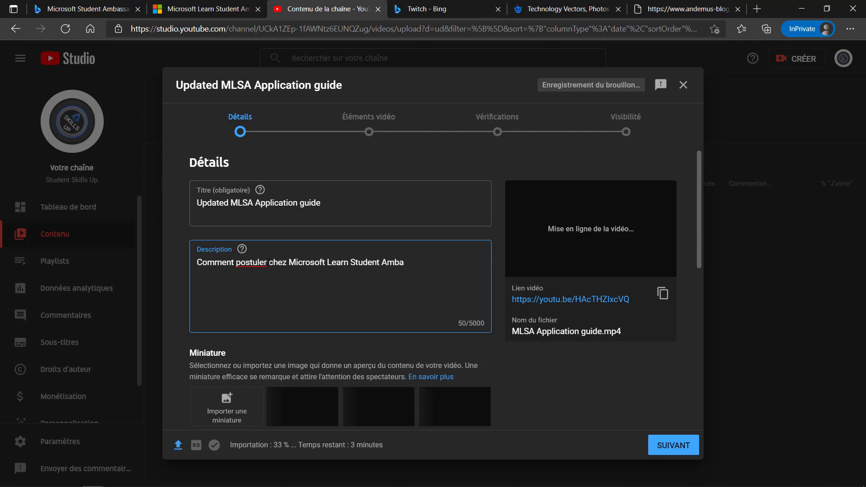
pyautogui.write('ssa')
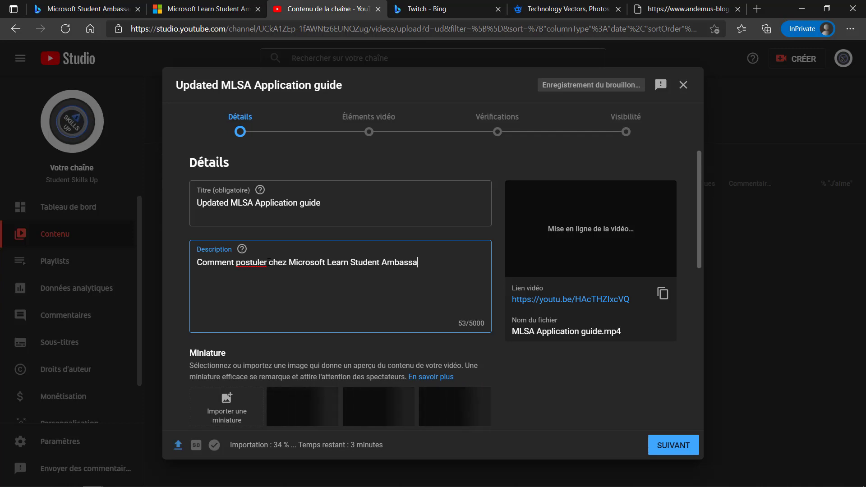
pyautogui.write('dors.')
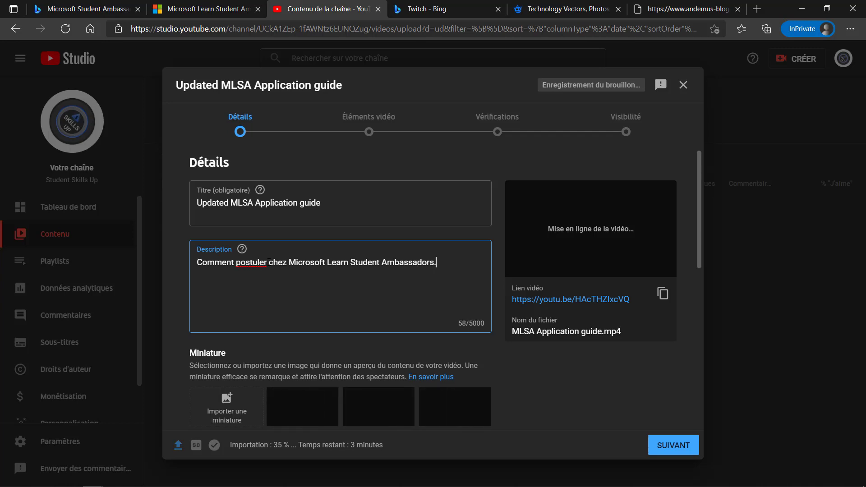
pyautogui.press('Return')
pyautogui.press('Return')
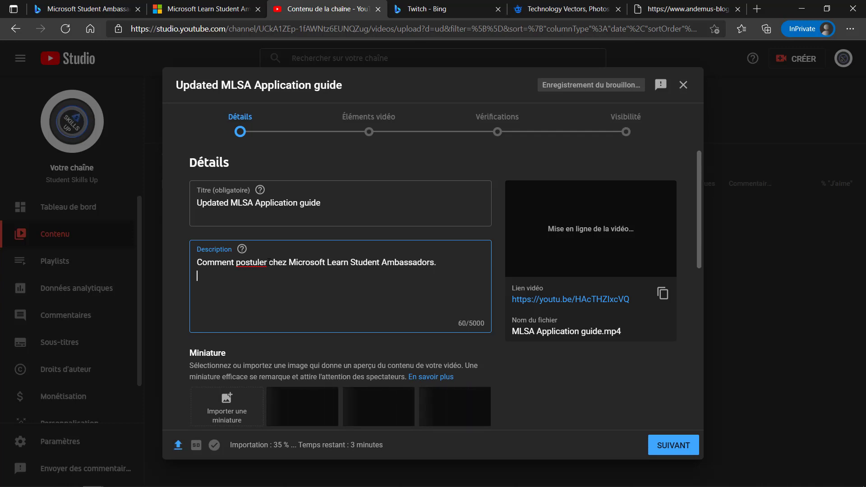
# Step: Add the line about the application form shown in the video, then 'A vous de jouer'
pyautogui.write('Il')
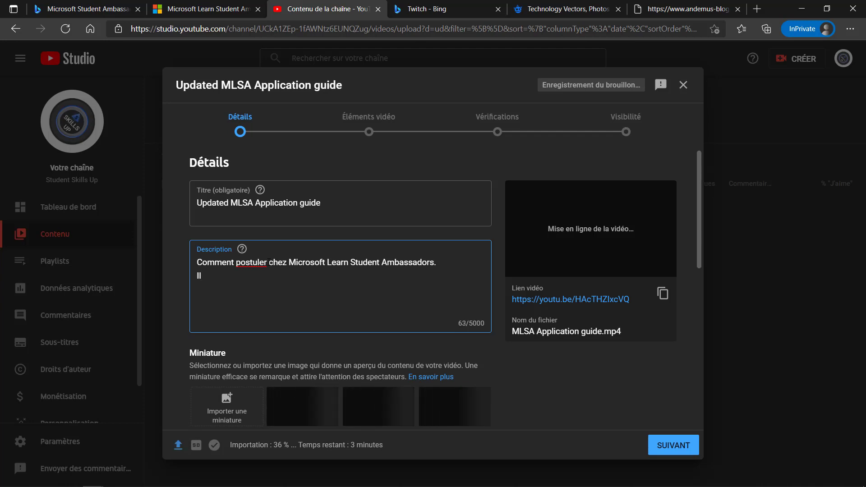
pyautogui.write(' y a ')
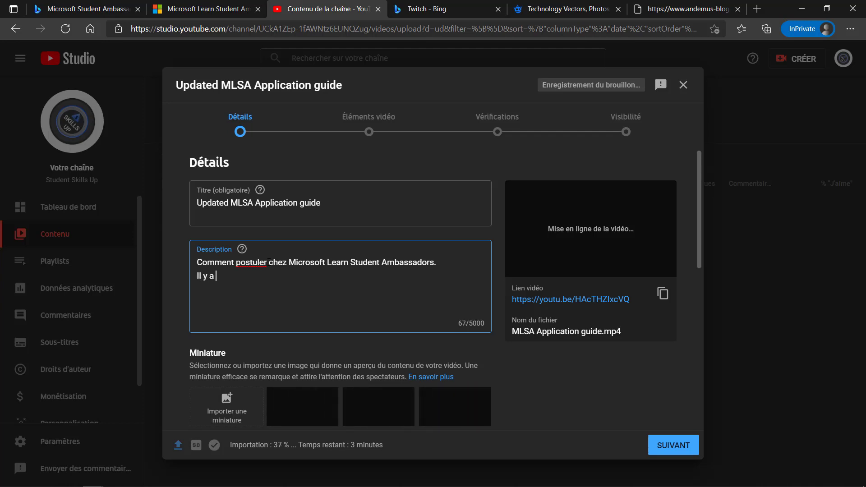
pyautogui.write('ke f==')
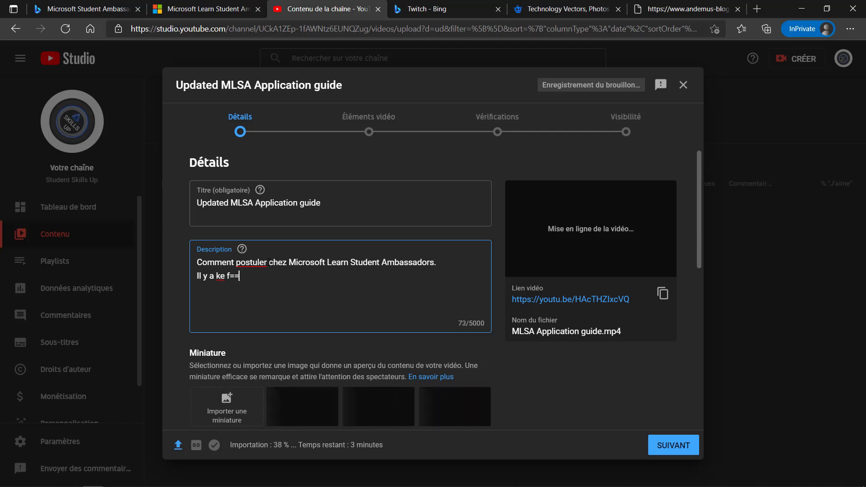
pyautogui.press('BackSpace')
pyautogui.press('BackSpace')
pyautogui.press('BackSpace')
pyautogui.press('BackSpace')
pyautogui.press('BackSpace')
pyautogui.press('BackSpace')
pyautogui.write('le form')
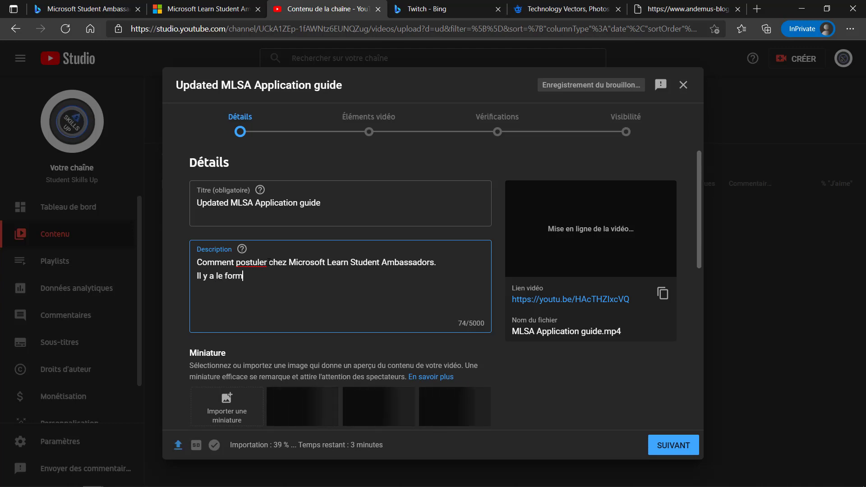
pyautogui.write('ulari')
pyautogui.press('BackSpace')
pyautogui.press('BackSpace')
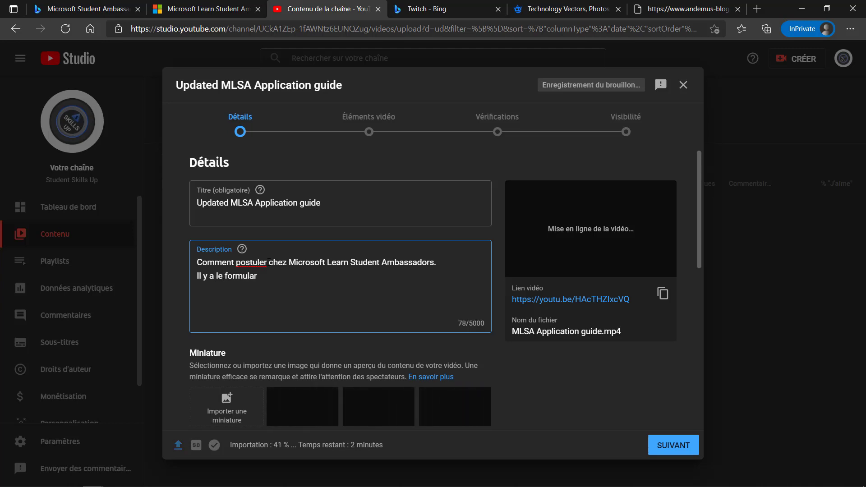
pyautogui.write('ire de candi')
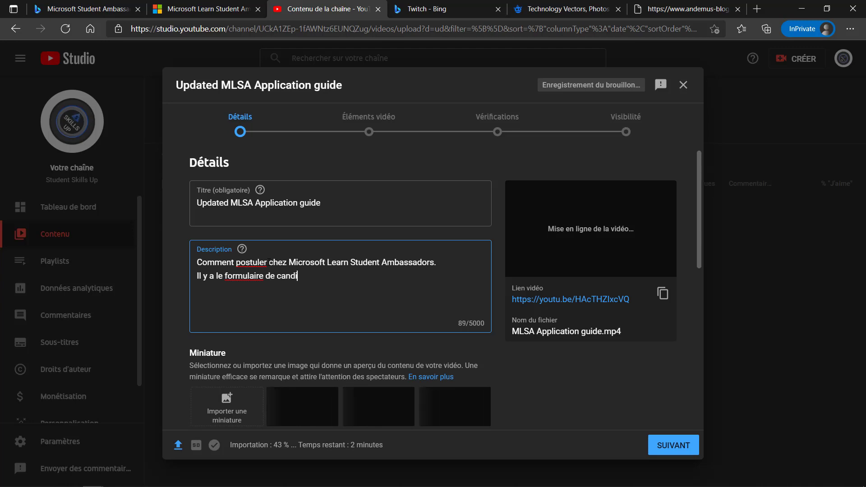
pyautogui.write("ture qu'il")
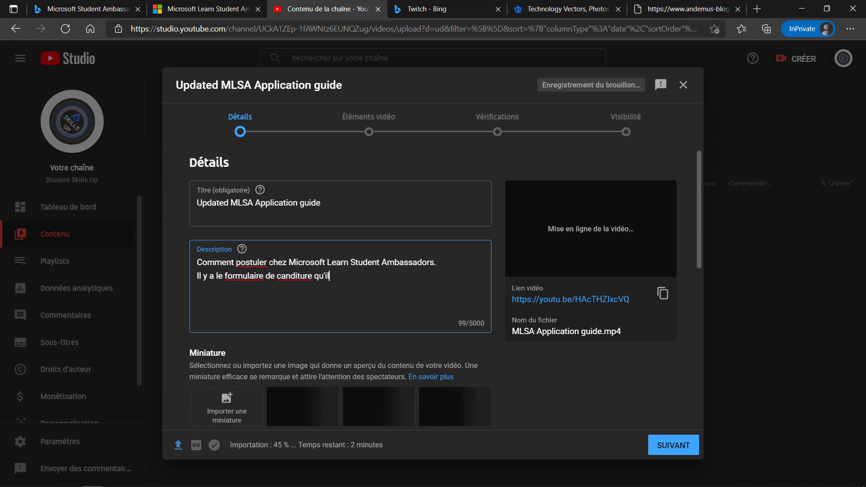
pyautogui.write(' faut remplir')
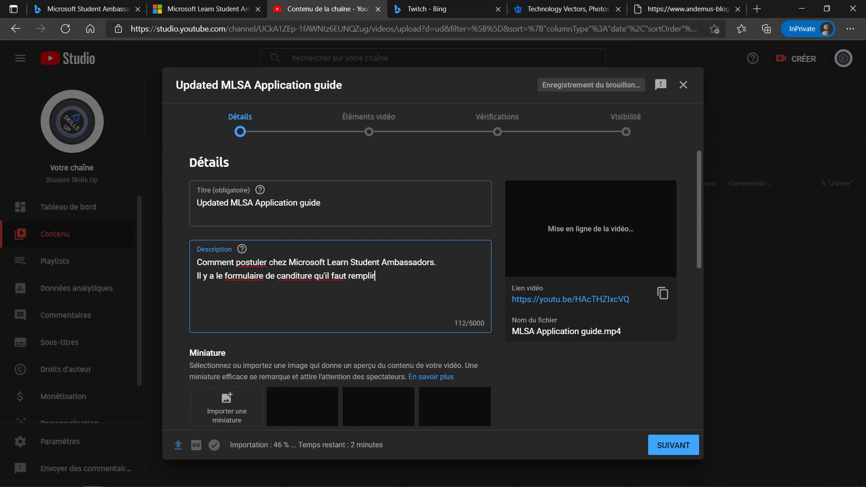
pyautogui.write(' e')
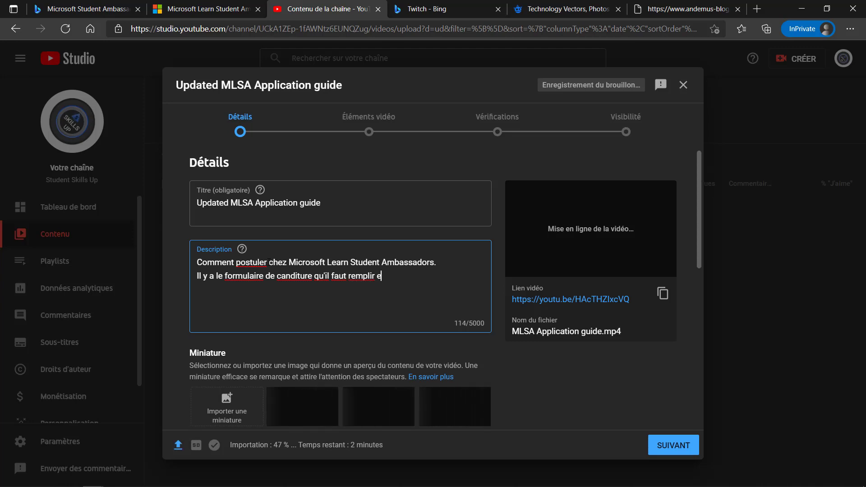
pyautogui.write('t qui est ')
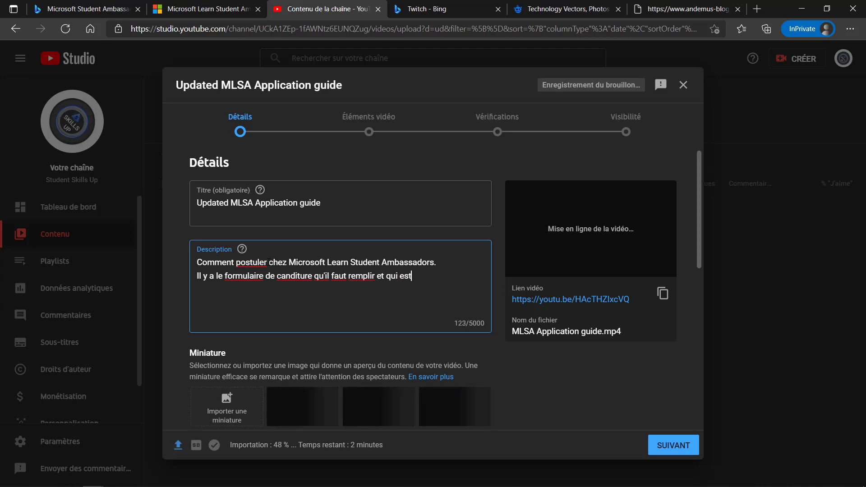
pyautogui.write('décrit')
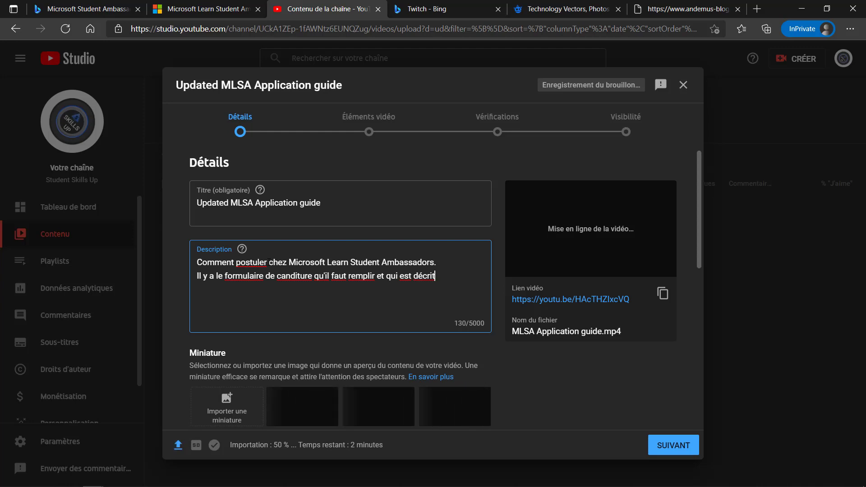
pyautogui.write(' dans cette')
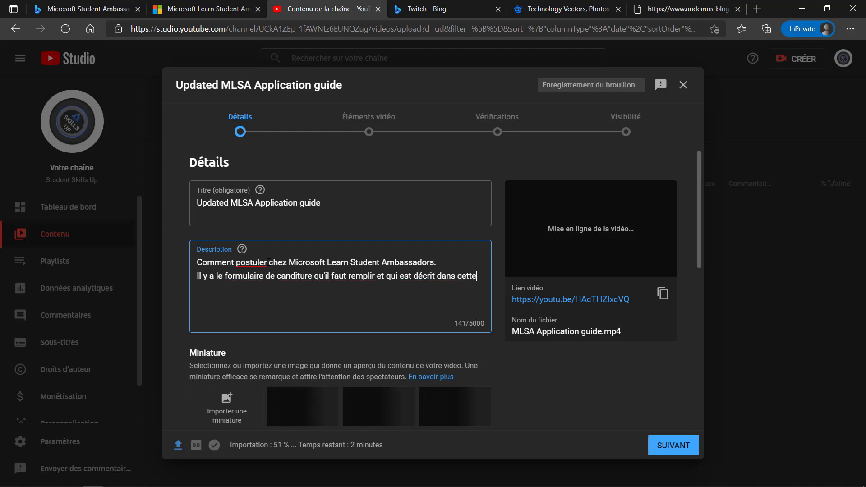
pyautogui.write(' vidéo.')
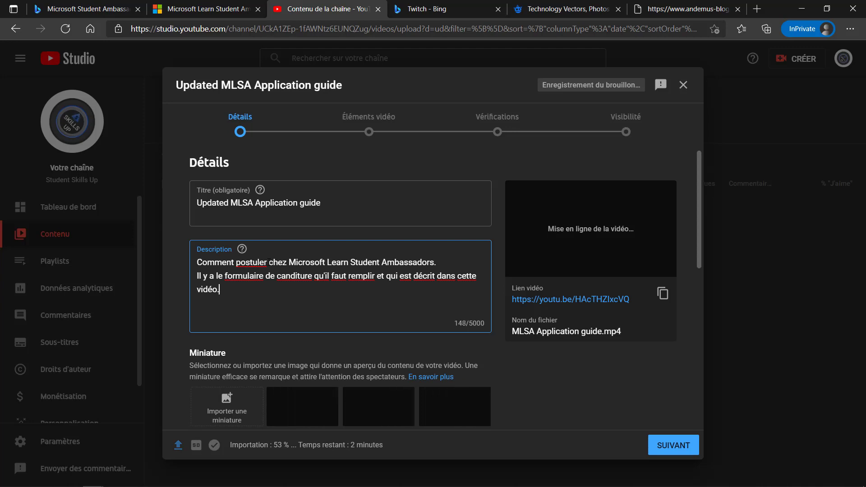
pyautogui.press('Return')
pyautogui.press('Return')
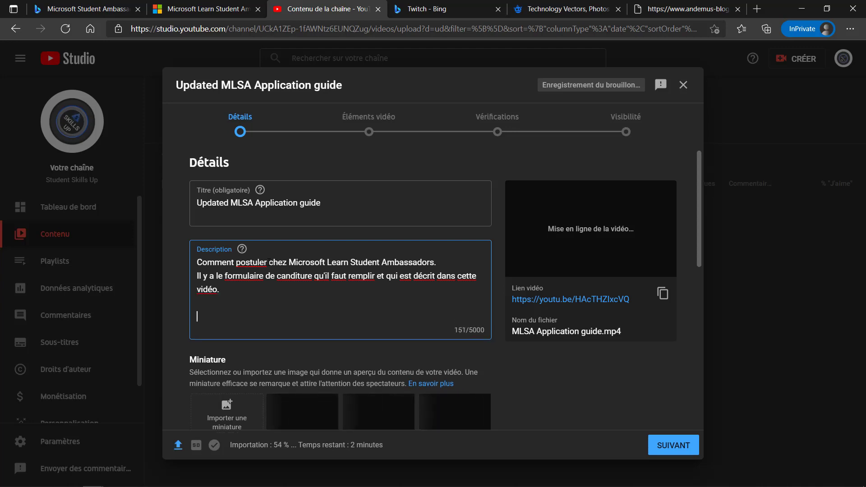
pyautogui.write('A vous ')
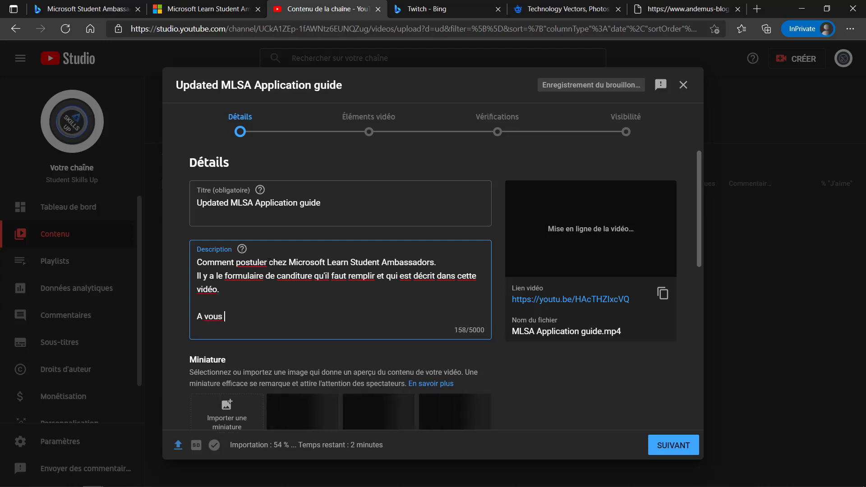
pyautogui.write('de jouer')
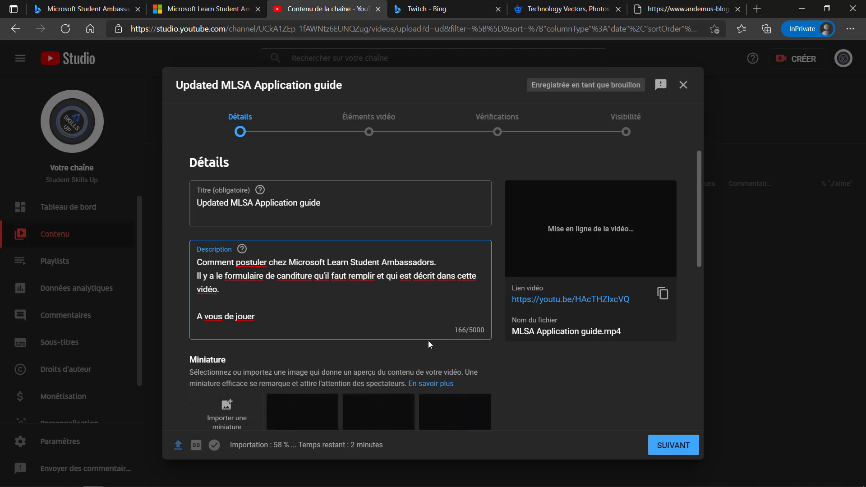
# Step: Try MLSA_Application_guide_First_Frame.png as the custom thumbnail, which is rejected for exceeding 2 MB
pyautogui.scroll(-1, 429, 358)
pyautogui.scroll(-2, 428, 356)
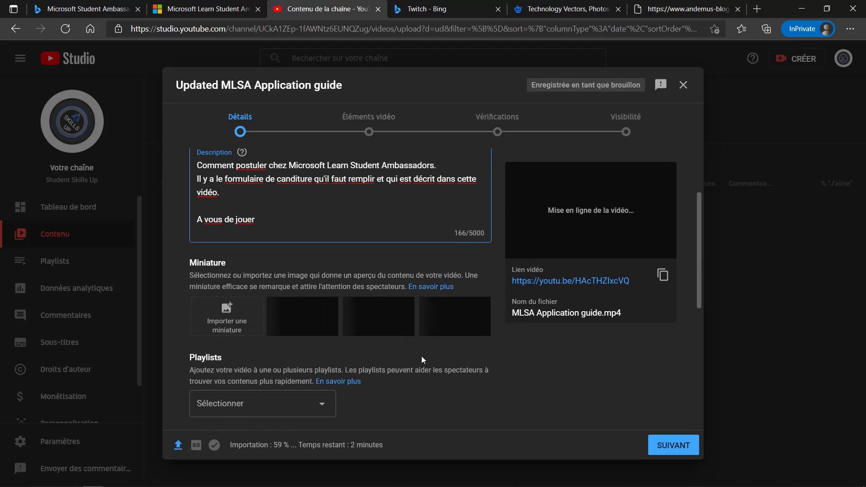
pyautogui.moveTo(258, 317)
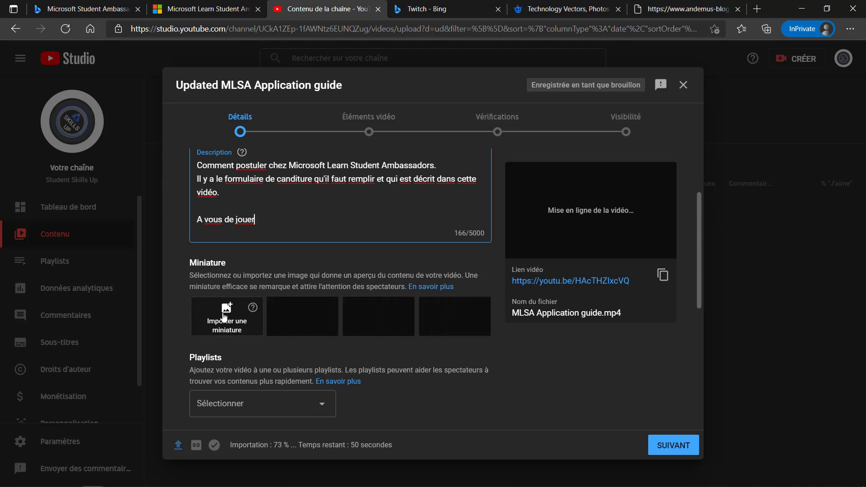
pyautogui.click(225, 317)
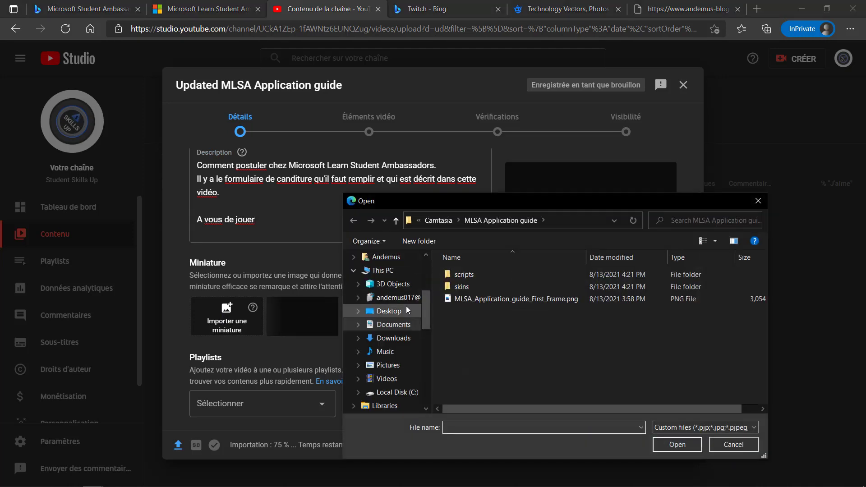
pyautogui.click(466, 303)
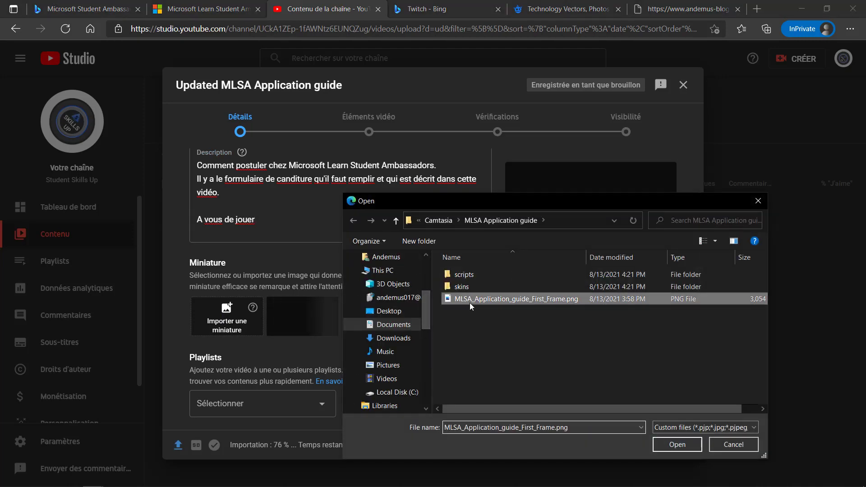
pyautogui.click(682, 445)
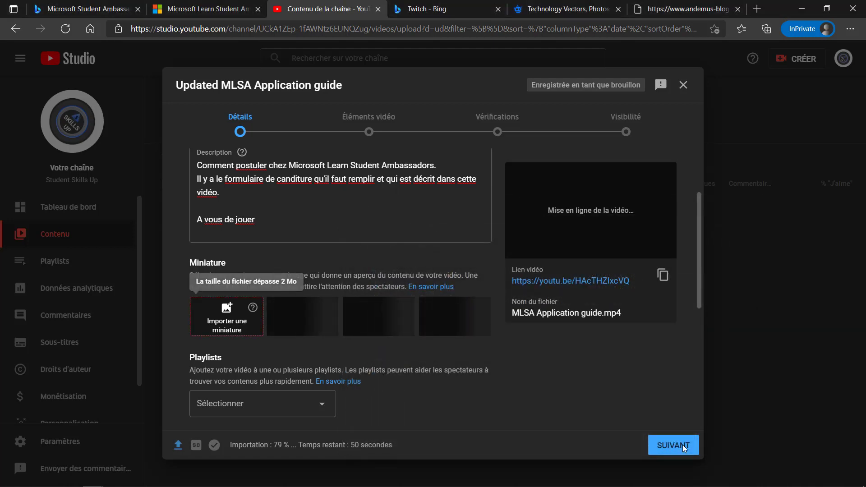
# Step: Try advancing past Details, which flags the unanswered made-for-kids question
pyautogui.moveTo(424, 478)
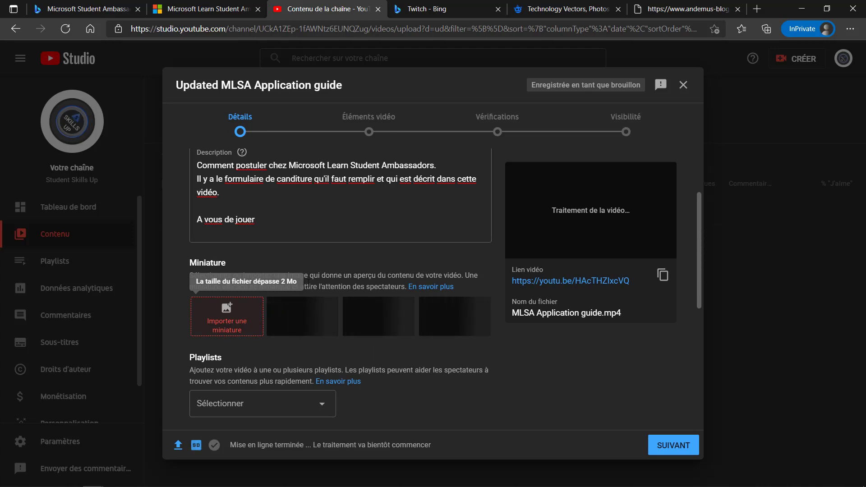
pyautogui.click(665, 446)
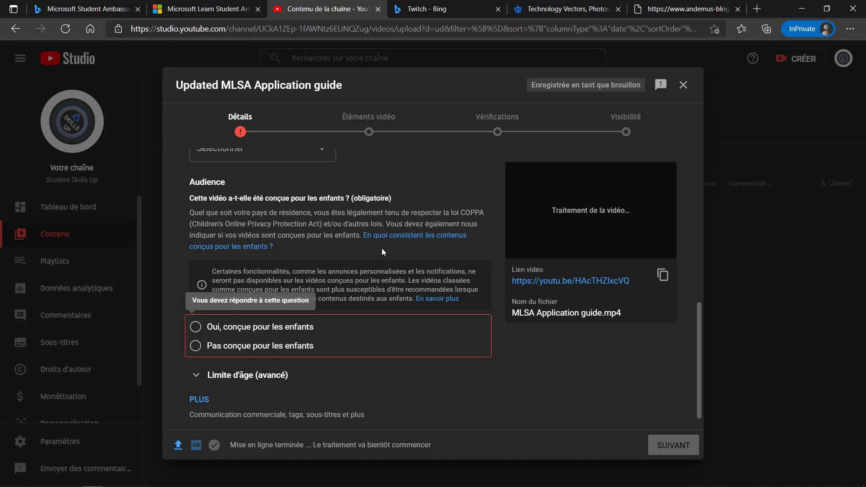
# Step: Mark the video as not made for children and expand the extra options down to Tags
pyautogui.click(196, 346)
pyautogui.scroll(-1, 196, 378)
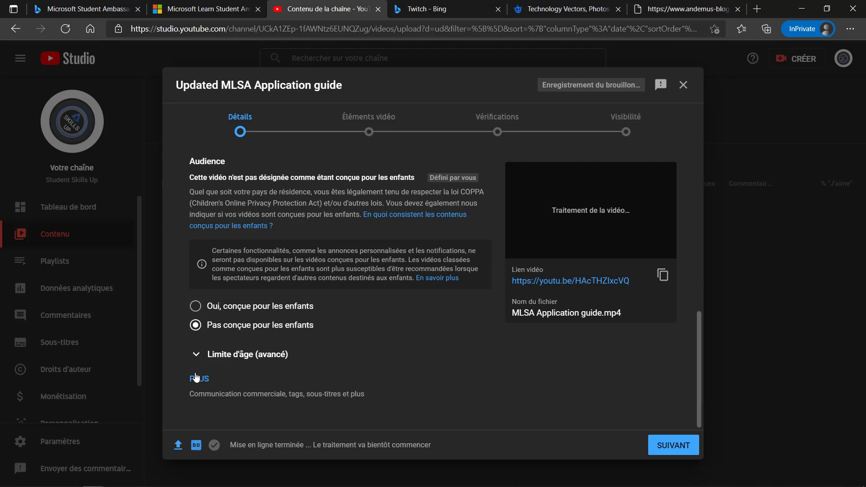
pyautogui.click(197, 357)
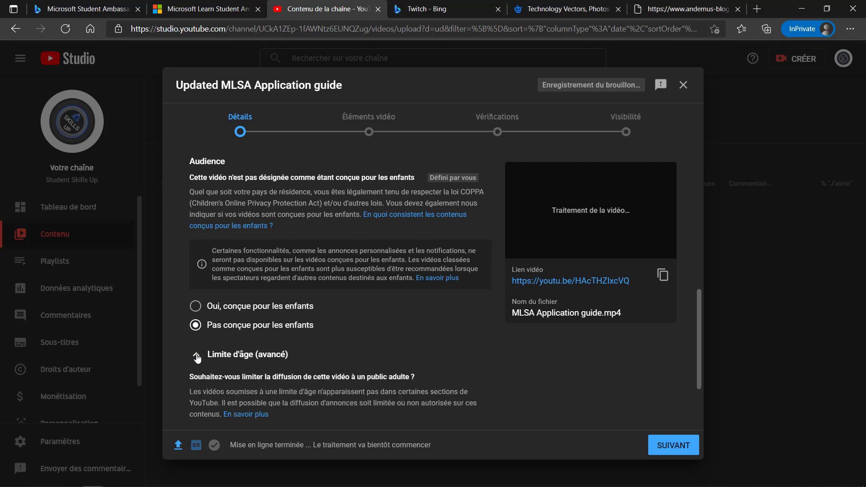
pyautogui.click(197, 356)
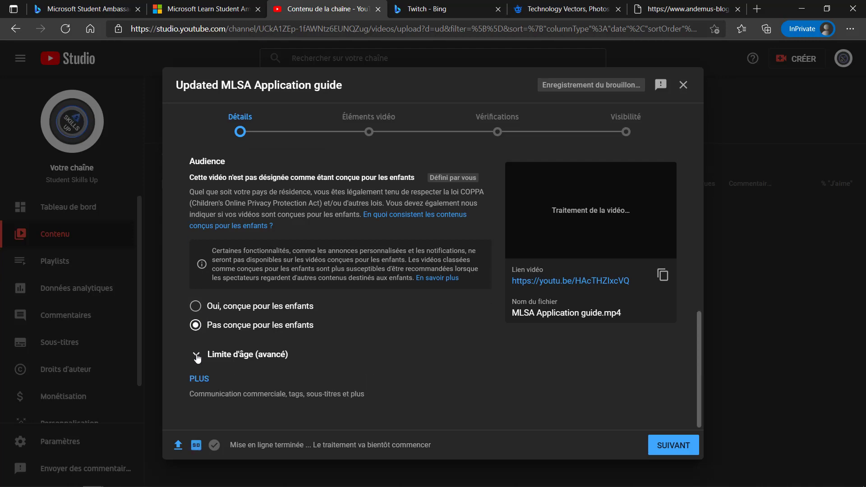
pyautogui.click(198, 379)
pyautogui.scroll(-4, 198, 383)
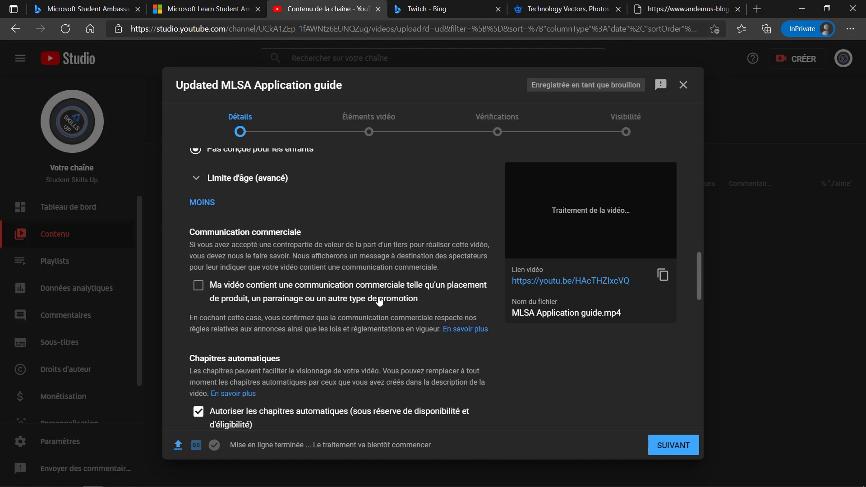
pyautogui.scroll(-3, 288, 303)
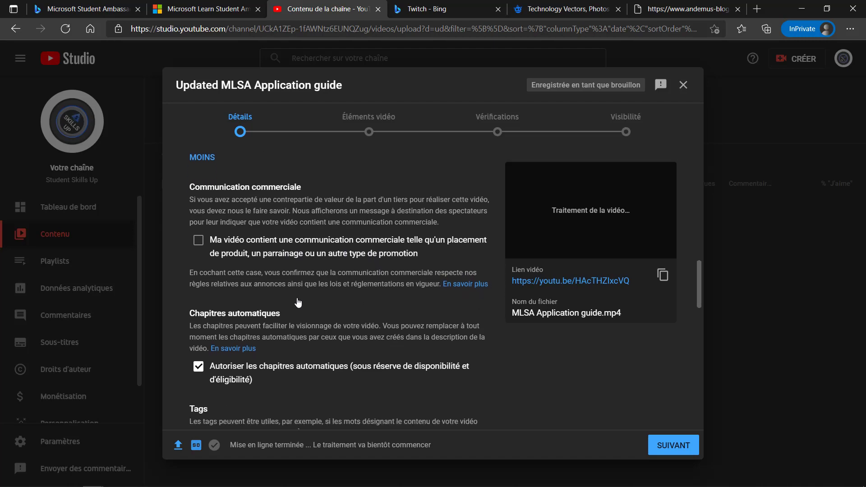
pyautogui.scroll(-2, 298, 302)
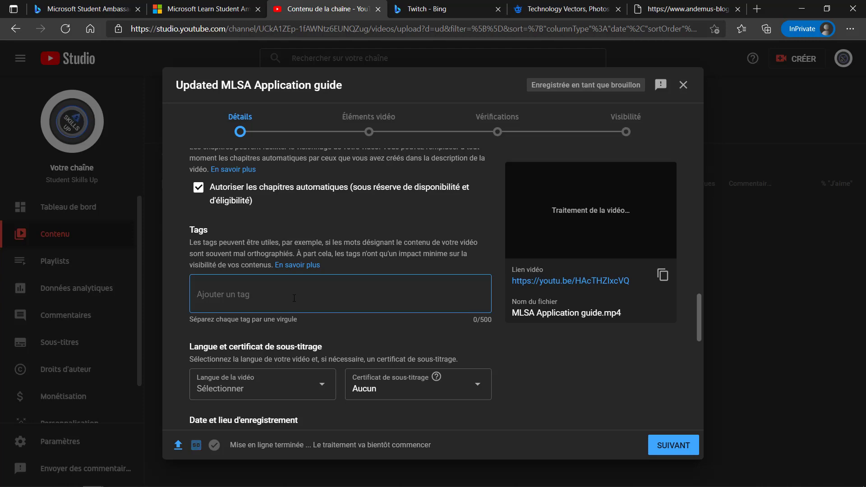
# Step: Add the four tags microsoft, learn, student and ambassadors
pyautogui.write('@Microsoft')
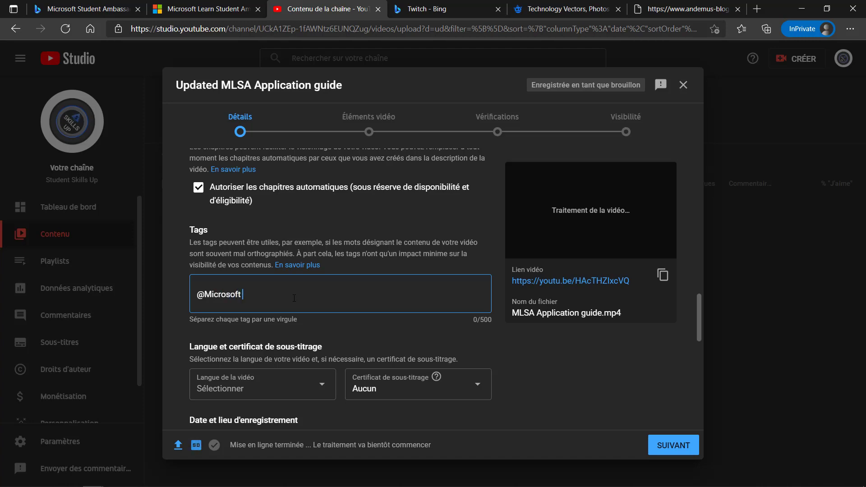
pyautogui.press('BackSpace')
pyautogui.press('BackSpace')
pyautogui.press('BackSpace')
pyautogui.press('BackSpace')
pyautogui.press('BackSpace')
pyautogui.press('BackSpace')
pyautogui.press('BackSpace')
pyautogui.press('BackSpace')
pyautogui.press('BackSpace')
pyautogui.write('M')
pyautogui.press('BackSpace')
pyautogui.press('BackSpace')
pyautogui.press('BackSpace')
pyautogui.write('crosoft')
pyautogui.press('Return')
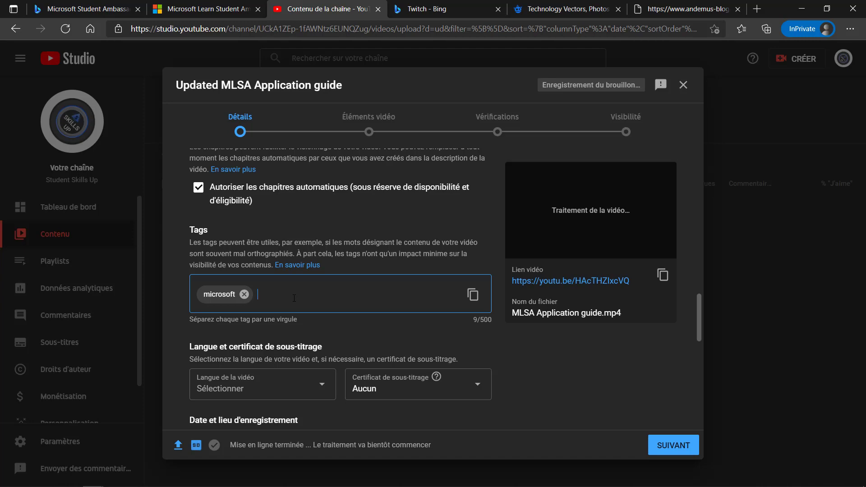
pyautogui.write('learn')
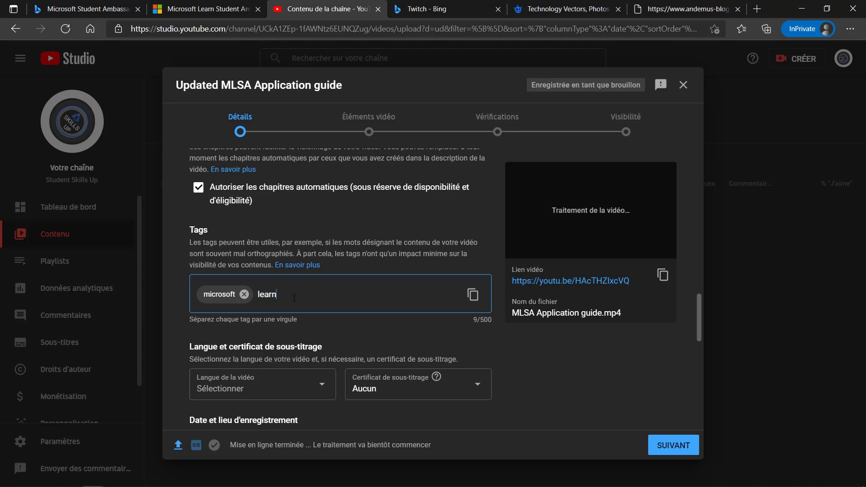
pyautogui.write(',')
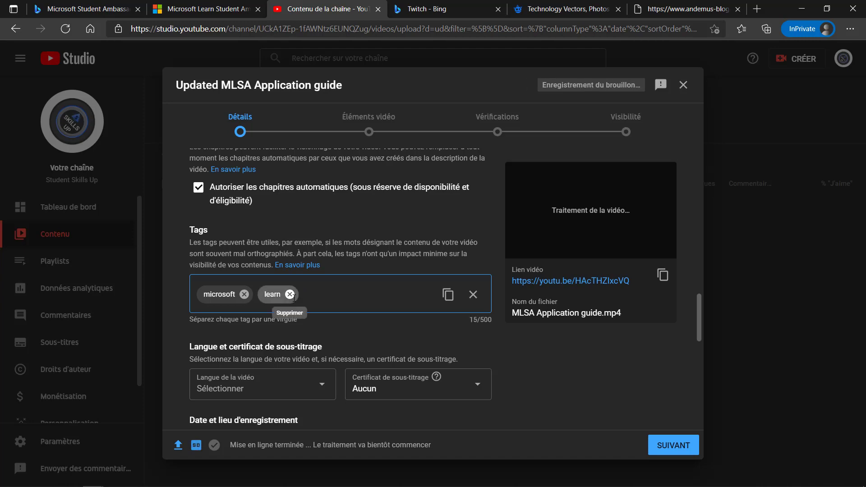
pyautogui.write('student,ambassor')
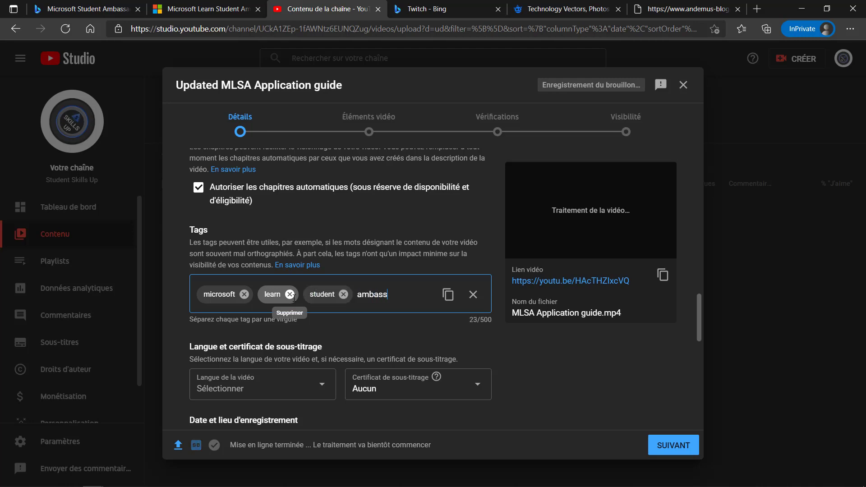
pyautogui.press('BackSpace')
pyautogui.press('BackSpace')
pyautogui.write('adors,')
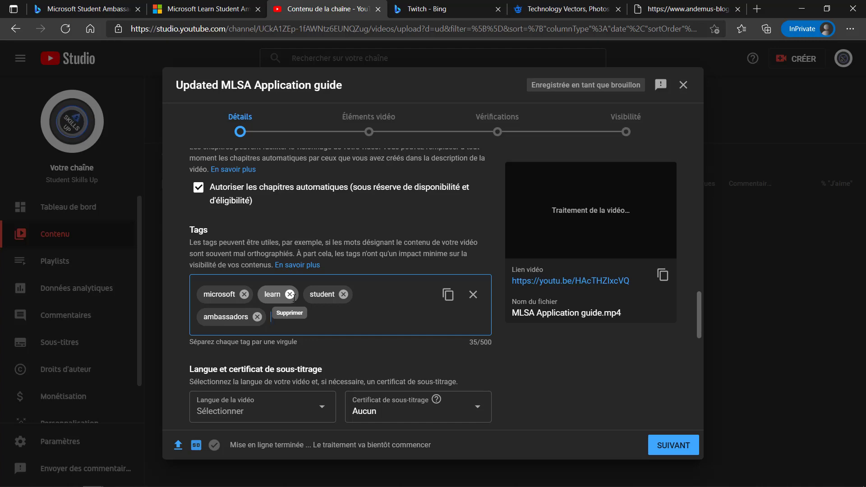
pyautogui.scroll(-2, 336, 343)
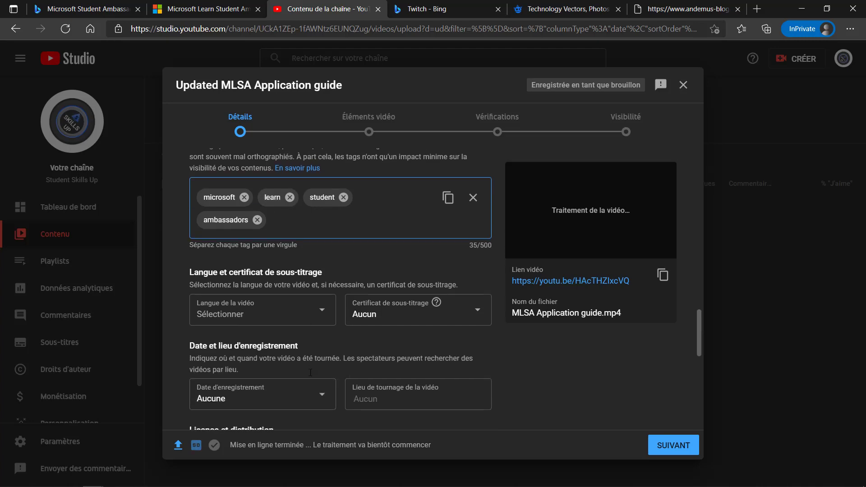
# Step: Leave the video language unset, review the remaining settings, and continue to Video elements
pyautogui.click(322, 312)
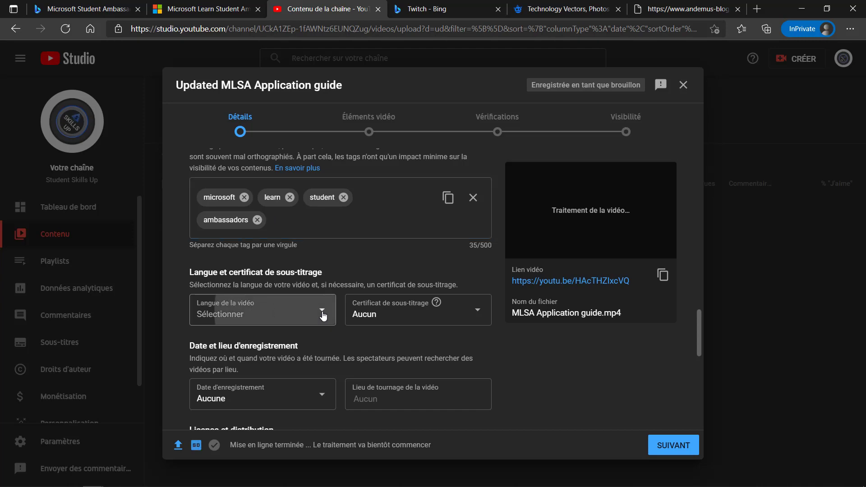
pyautogui.click(321, 312)
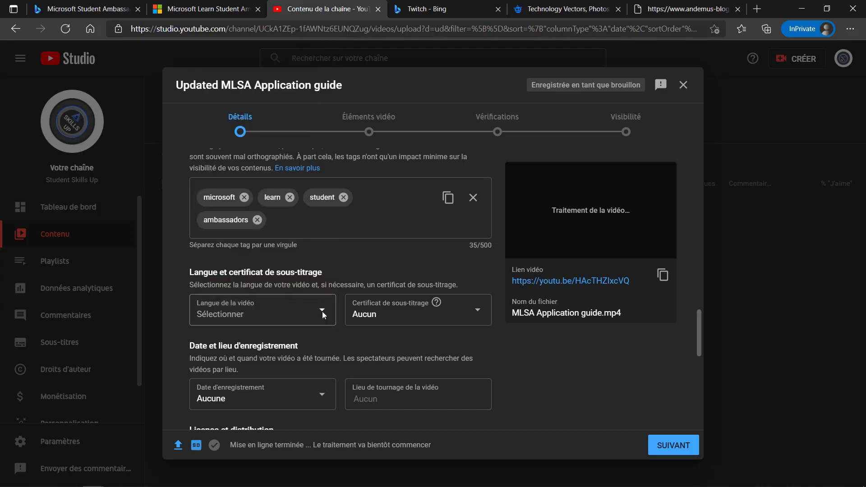
pyautogui.scroll(-3, 397, 321)
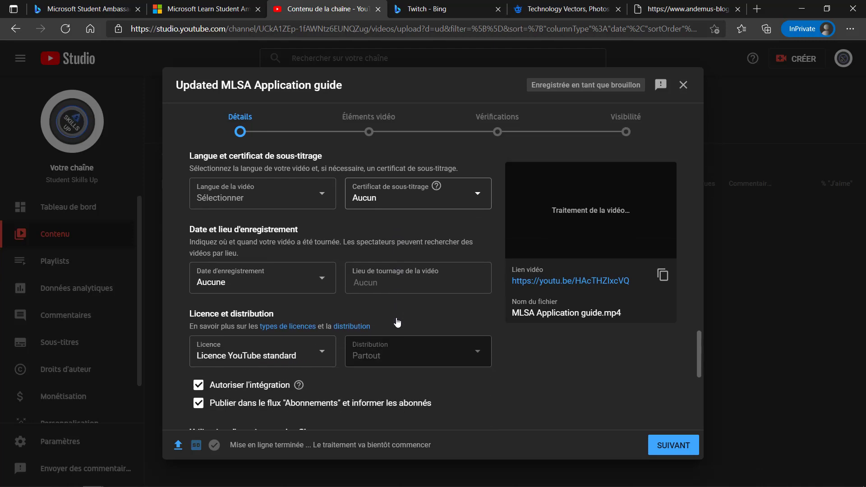
pyautogui.scroll(-2, 397, 322)
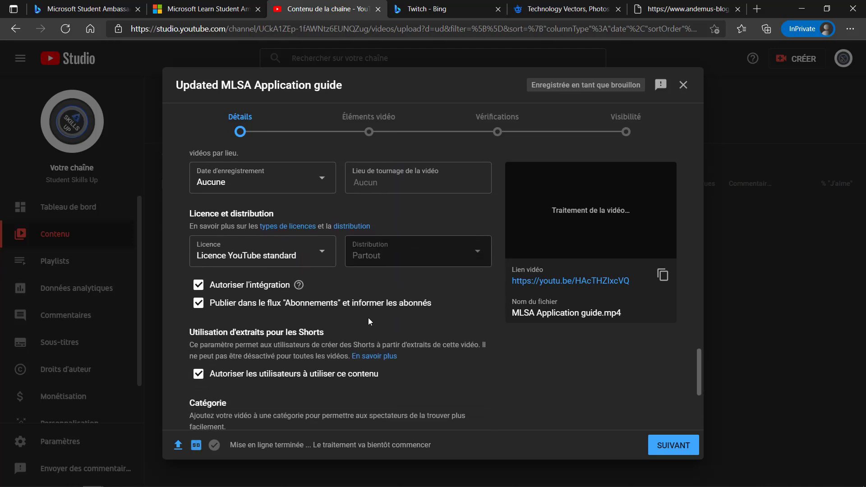
pyautogui.scroll(-4, 332, 387)
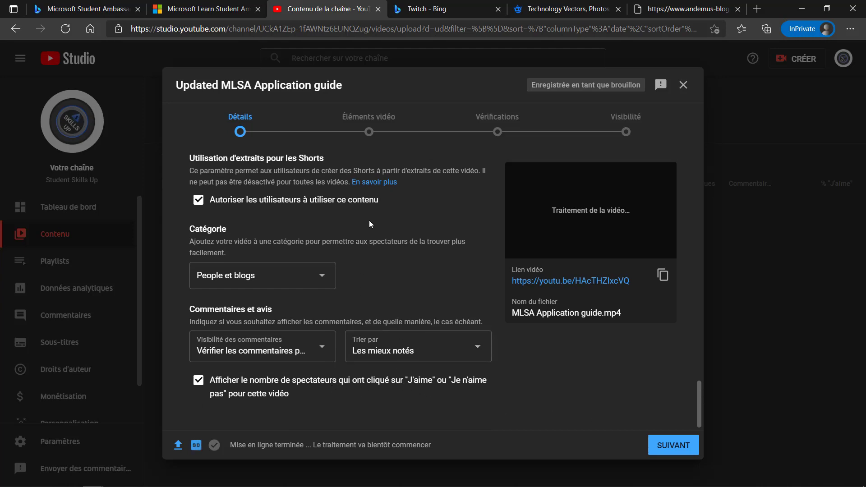
pyautogui.scroll(6, 358, 329)
pyautogui.scroll(15, 358, 329)
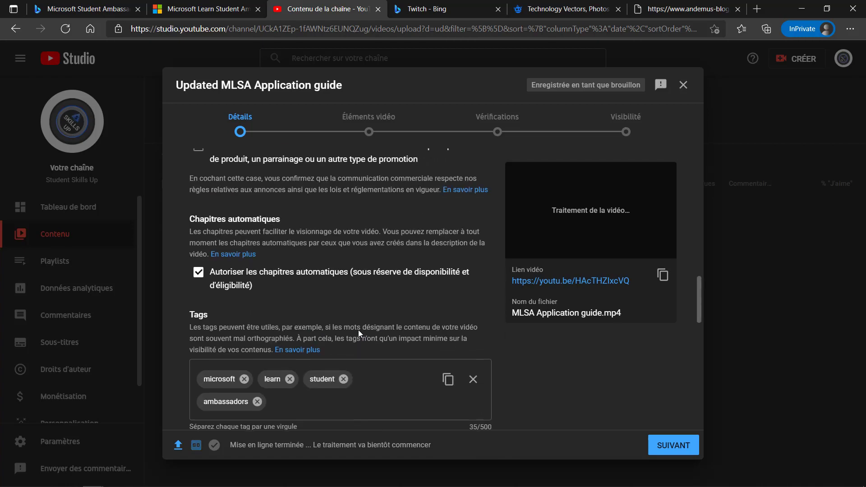
pyautogui.scroll(-8, 358, 331)
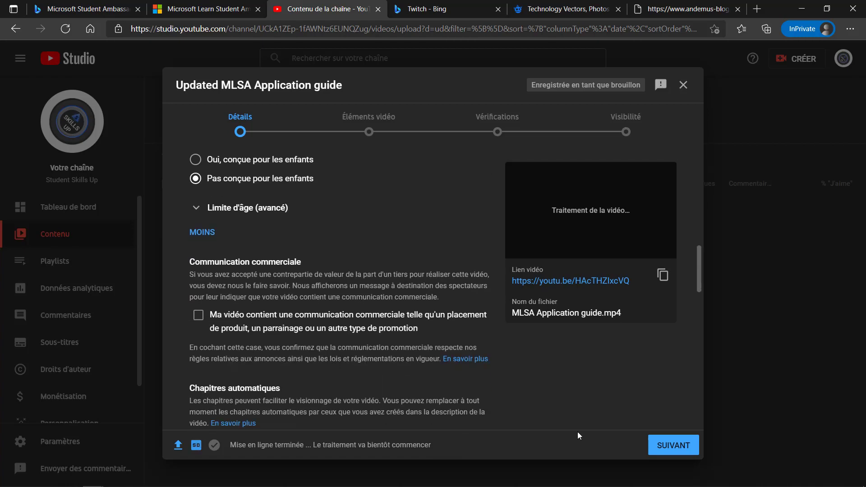
pyautogui.click(668, 450)
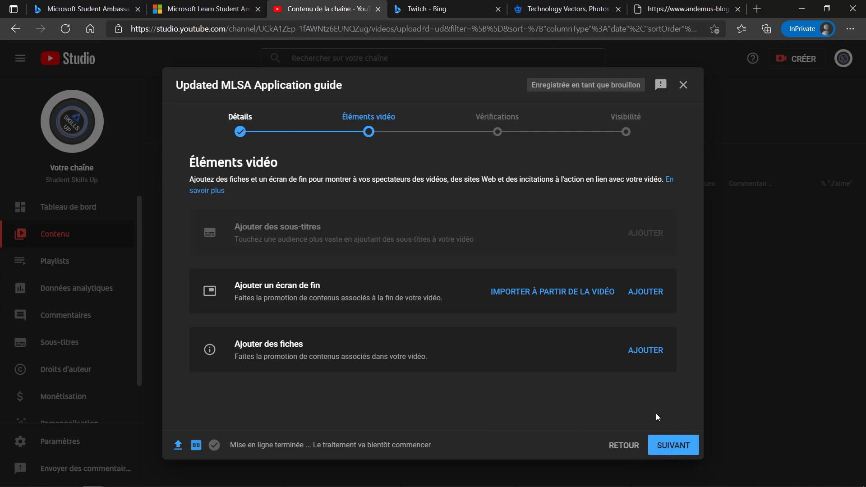
# Step: Skip through the Video elements and Checks steps to the Visibility step
pyautogui.click(672, 451)
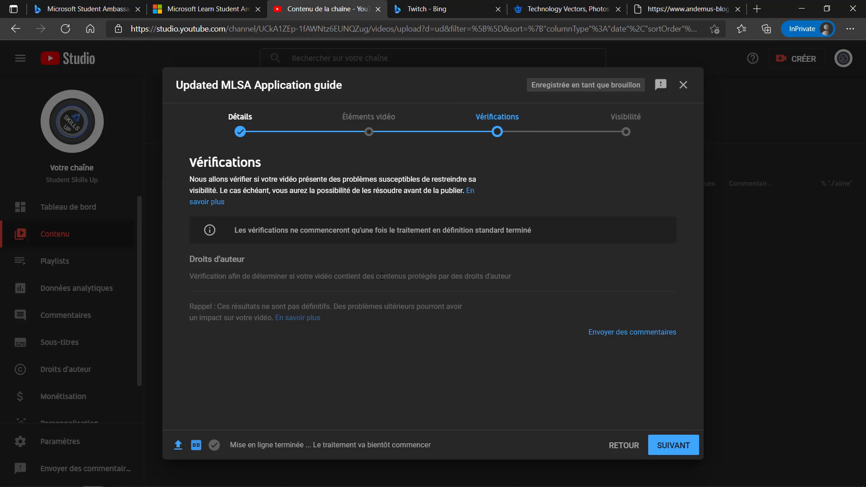
pyautogui.click(671, 446)
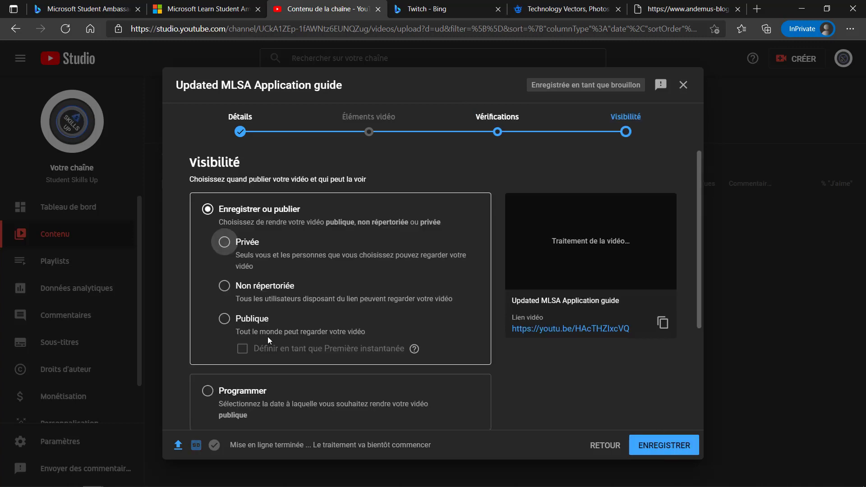
# Step: Choose Publique visibility and review the pre-publishing checklist
pyautogui.click(224, 322)
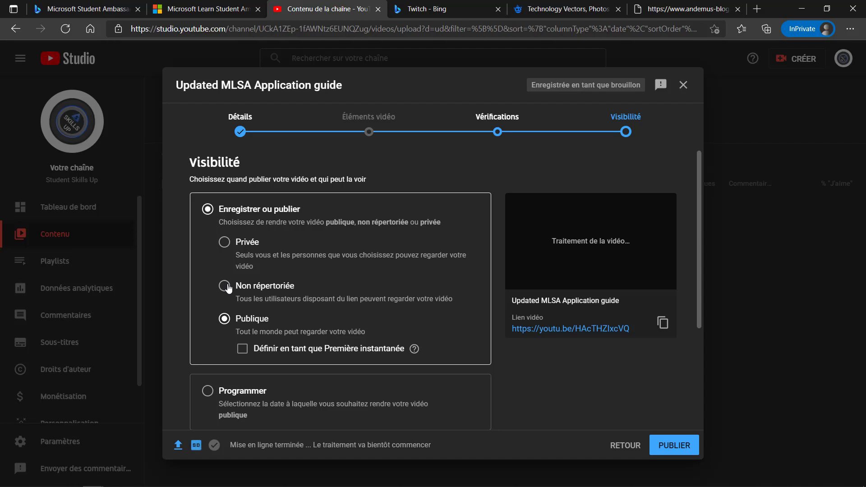
pyautogui.scroll(-2, 337, 322)
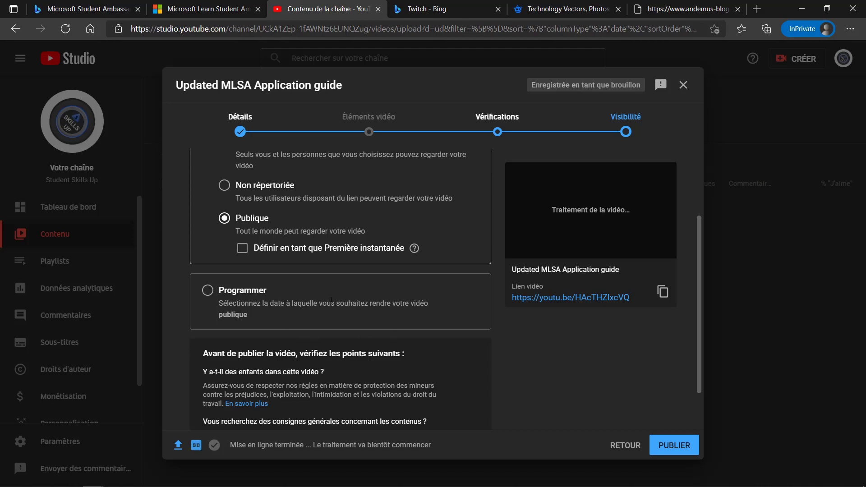
pyautogui.scroll(-1, 392, 328)
pyautogui.scroll(1, 392, 328)
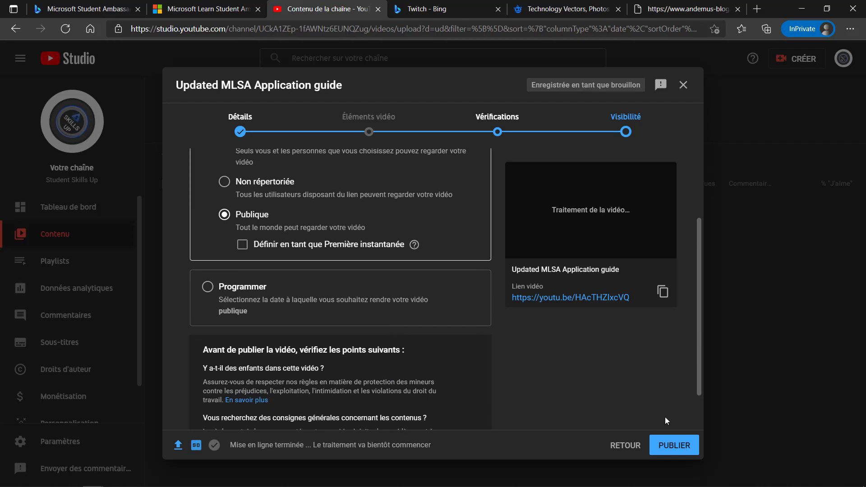
# Step: Step back through Checks and Video elements to the Details step
pyautogui.click(625, 446)
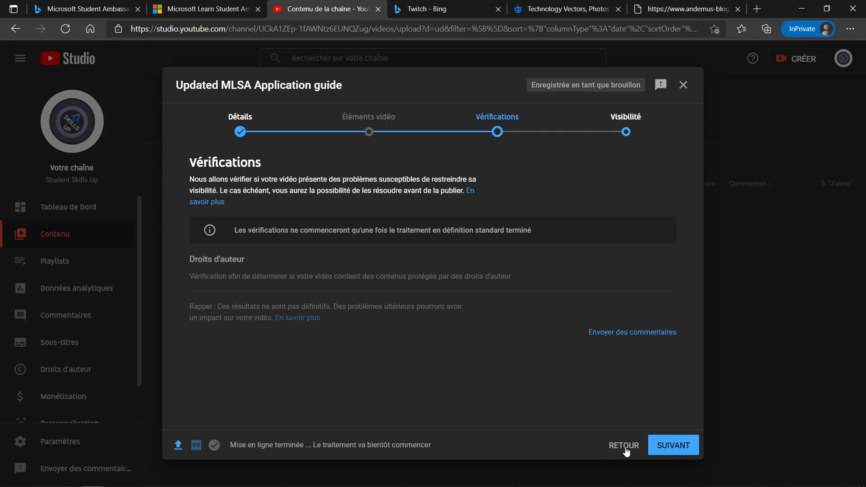
pyautogui.click(625, 448)
pyautogui.click(625, 449)
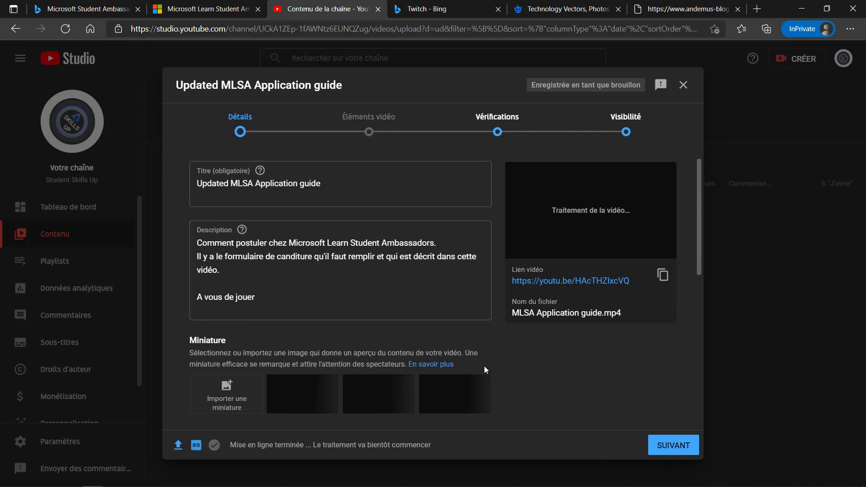
pyautogui.scroll(-1, 483, 366)
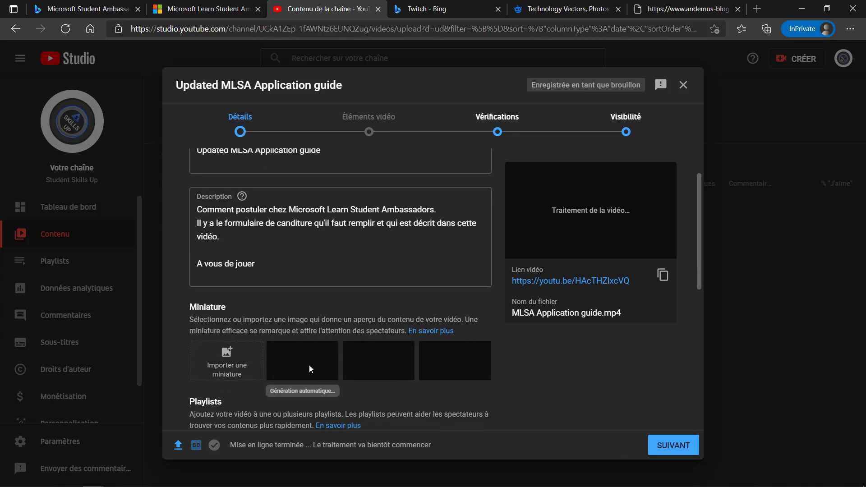
# Step: Switch to the File Explorer window showing This PC
pyautogui.moveTo(248, 486)
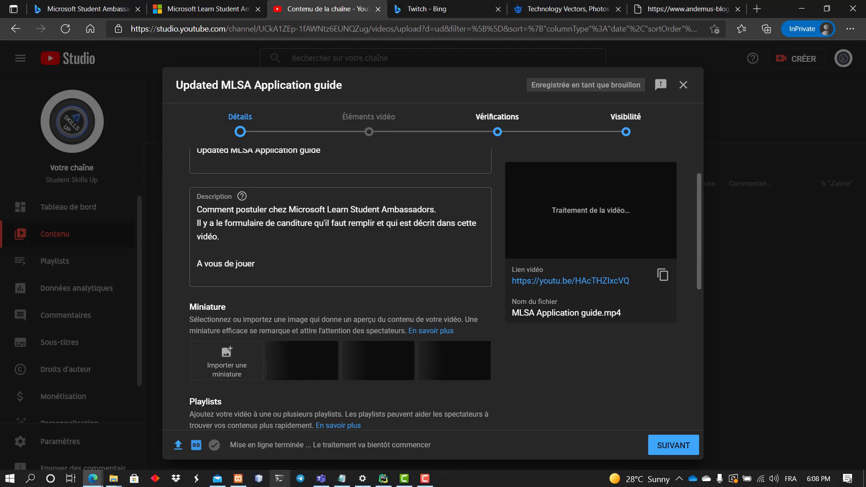
pyautogui.hotkey('alt', 'Tab')
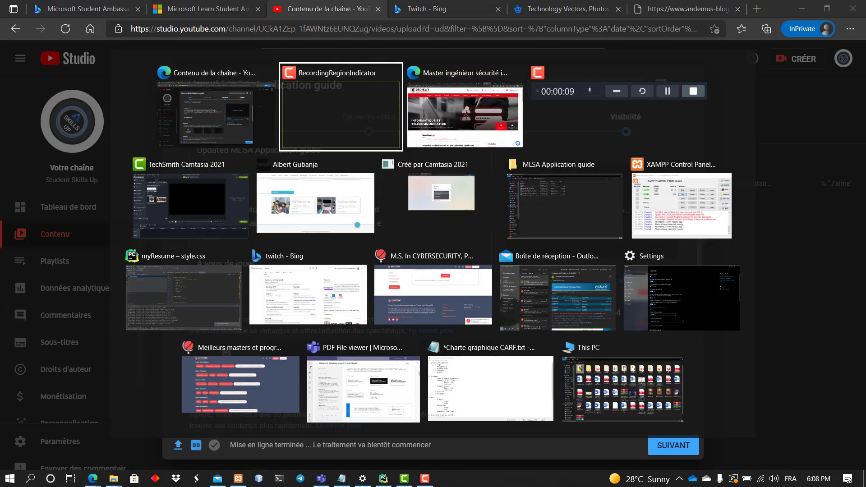
pyautogui.press('Tab')
pyautogui.press('Tab')
pyautogui.press('Tab')
pyautogui.press('Tab')
pyautogui.press('Tab')
pyautogui.press('Tab')
pyautogui.press('Tab')
pyautogui.press('Tab')
pyautogui.press('Tab')
pyautogui.press('Tab')
pyautogui.press('Tab')
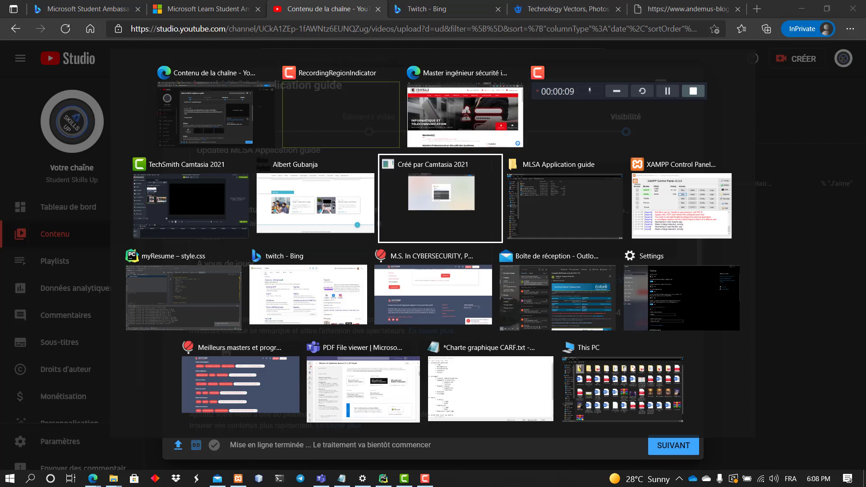
pyautogui.press('Tab')
pyautogui.press('Tab')
pyautogui.press('Tab')
pyautogui.press('Tab')
pyautogui.press('Tab')
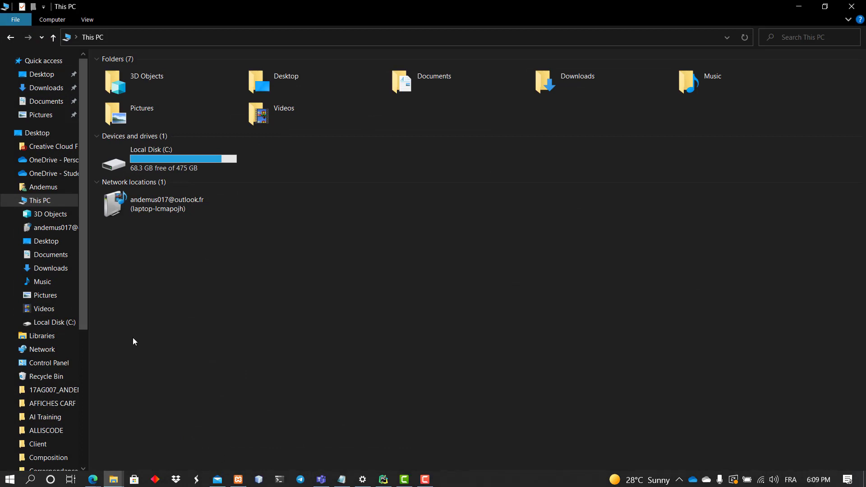
# Step: Browse to Documents › Camtasia › MLSA Application guide and open the 3,054 KB first-frame PNG in Paint
pyautogui.click(417, 78)
pyautogui.doubleClick(417, 80)
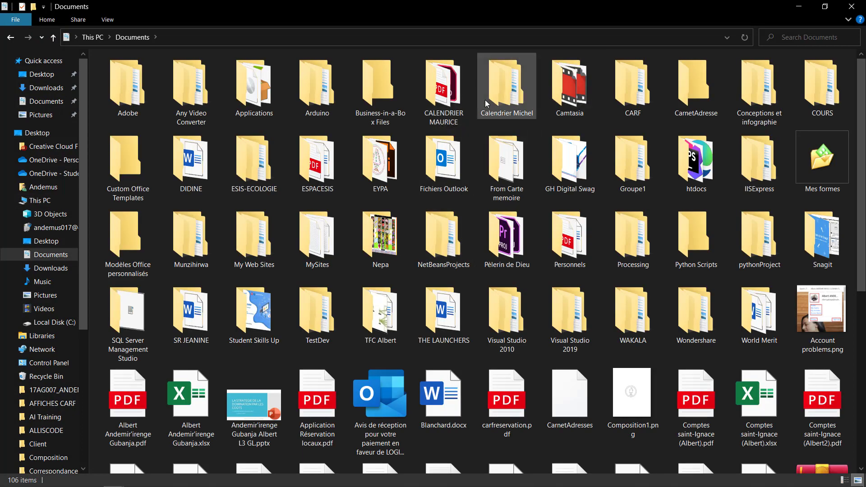
pyautogui.doubleClick(560, 94)
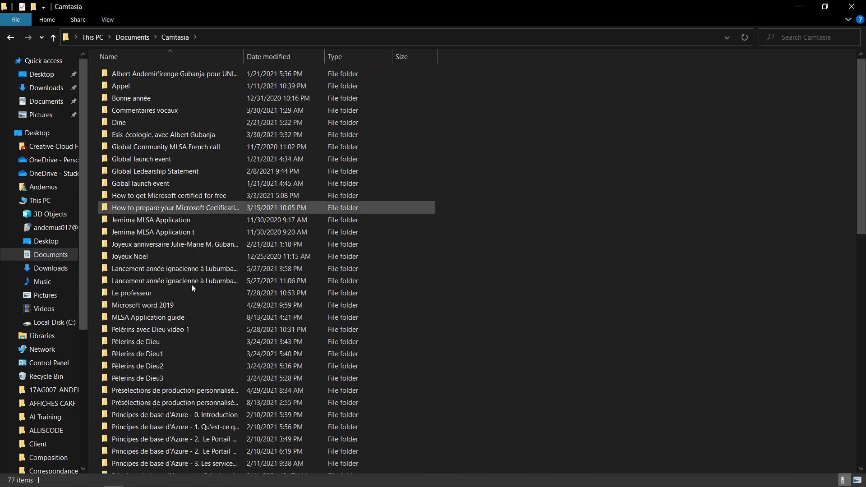
pyautogui.doubleClick(163, 317)
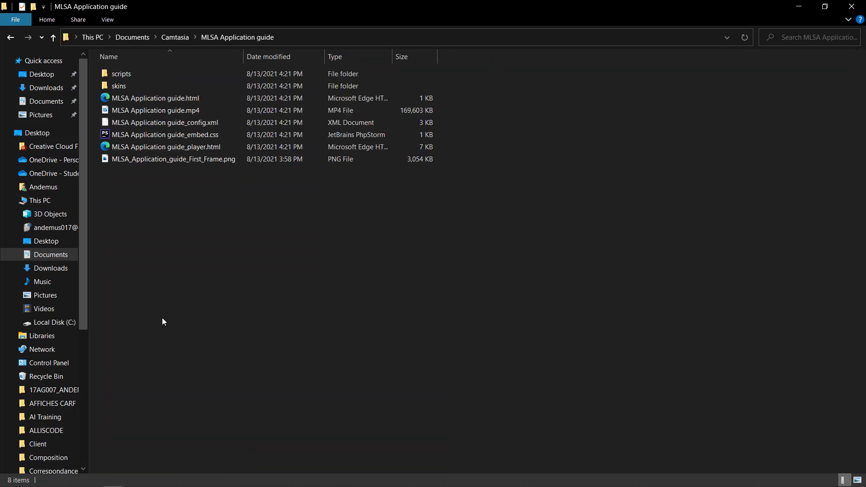
pyautogui.rightClick(180, 163)
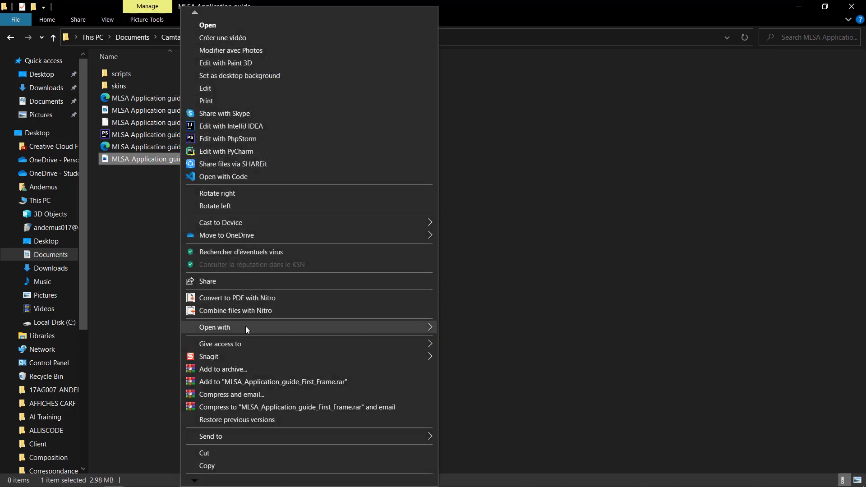
pyautogui.moveTo(323, 327)
pyautogui.click(463, 366)
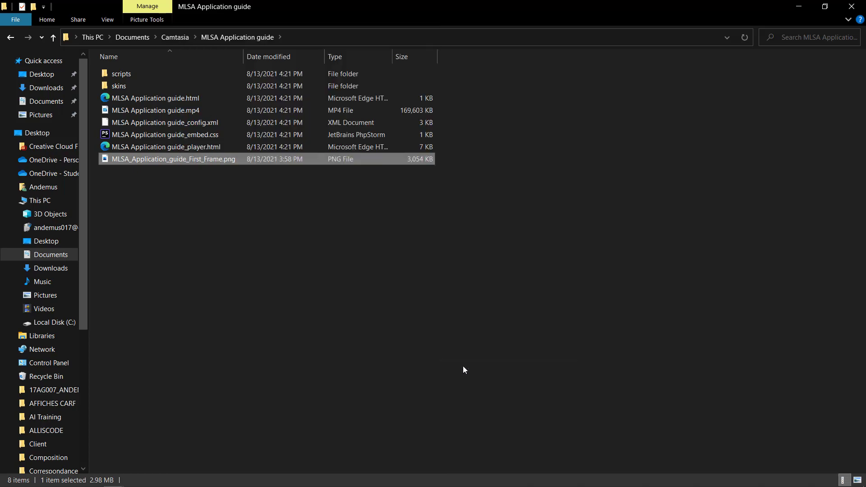
# Step: Resize the image to 80% (1536 × 864 px), keeping aspect ratio, and save it
pyautogui.scroll(-3, 328, 334)
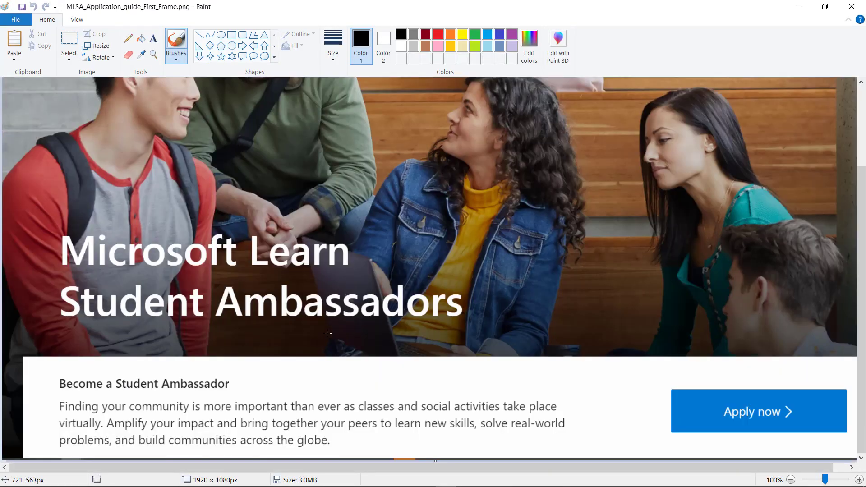
pyautogui.scroll(3, 327, 333)
pyautogui.scroll(1, 327, 334)
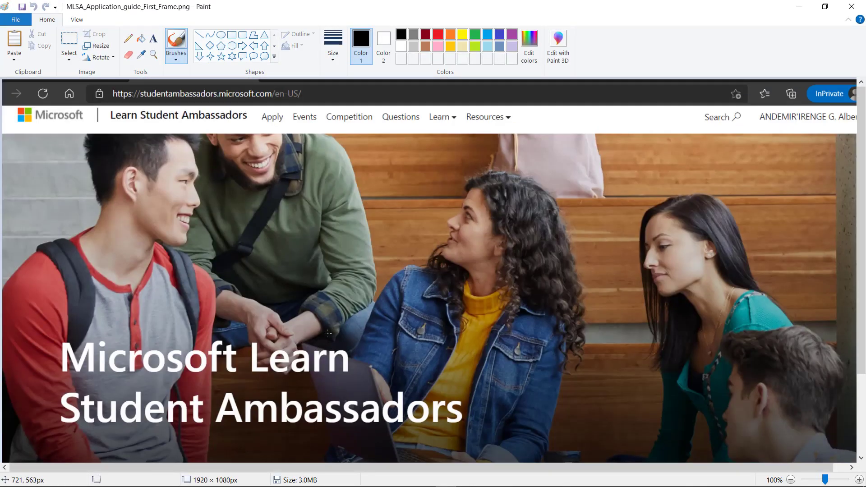
pyautogui.click(97, 47)
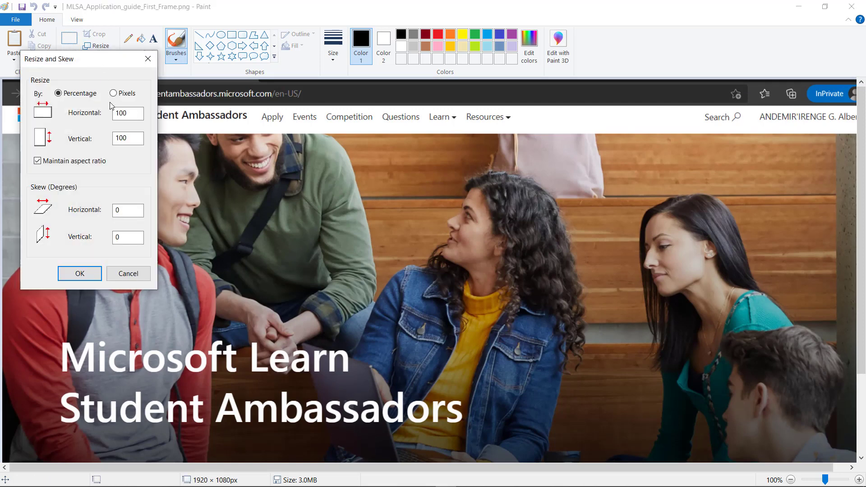
pyautogui.click(130, 112)
pyautogui.doubleClick(130, 112)
pyautogui.write('80')
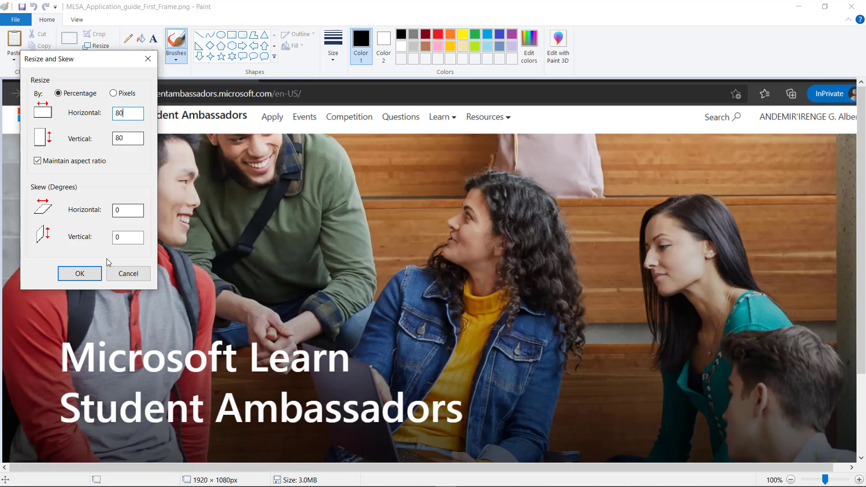
pyautogui.click(81, 273)
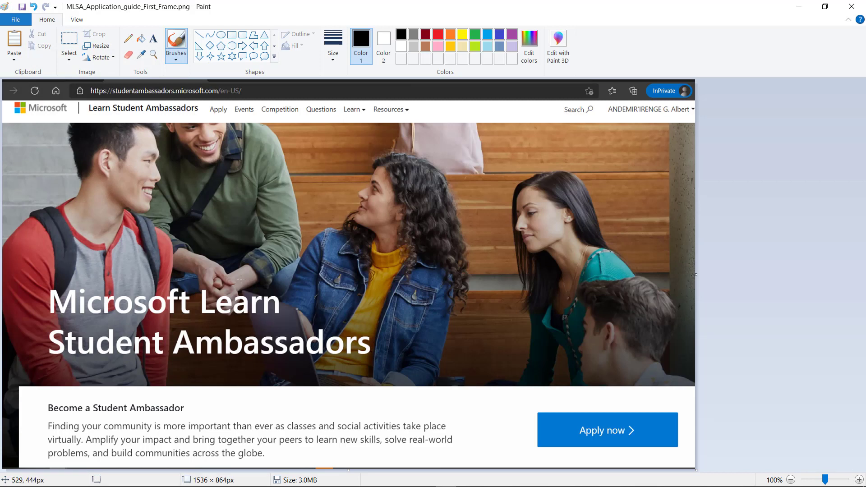
pyautogui.click(21, 7)
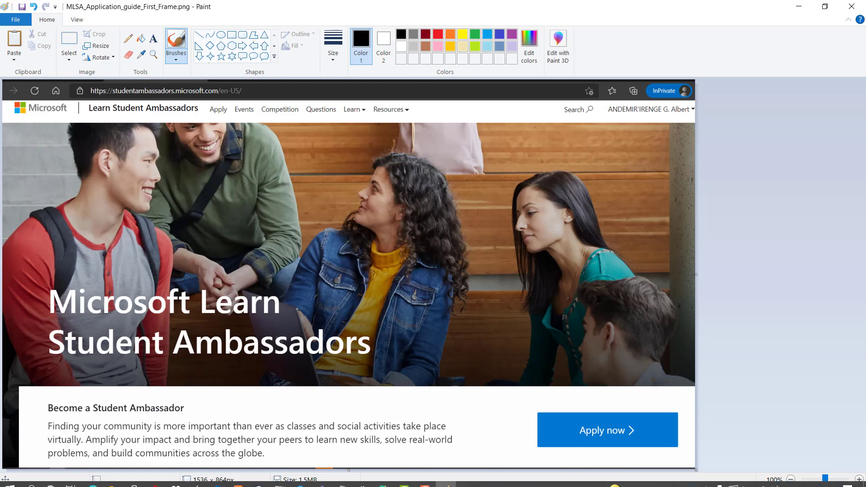
pyautogui.hotkey('alt', 'Tab')
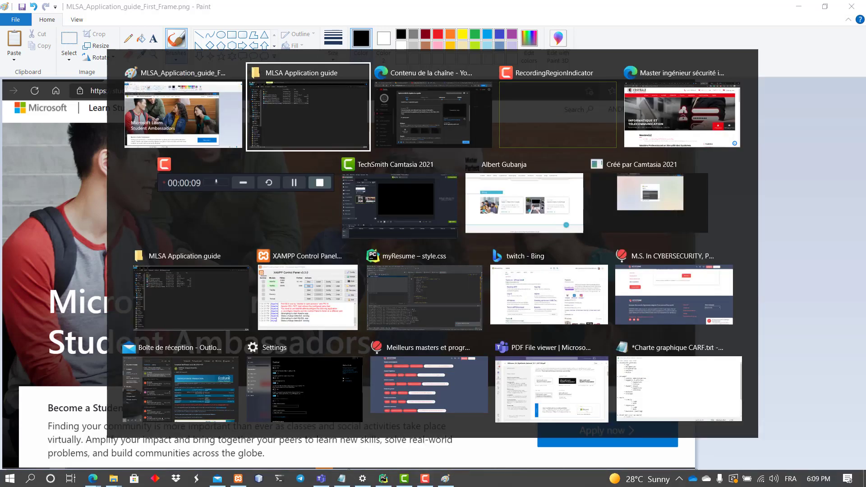
# Step: Upload MLSA_Application_guide_First_Frame.png as the video's custom thumbnail
pyautogui.hotkey('alt', 'Tab')
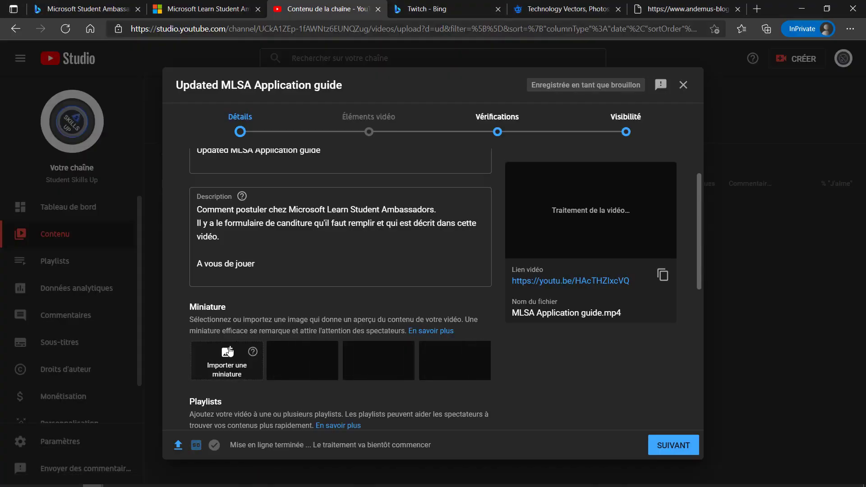
pyautogui.click(229, 353)
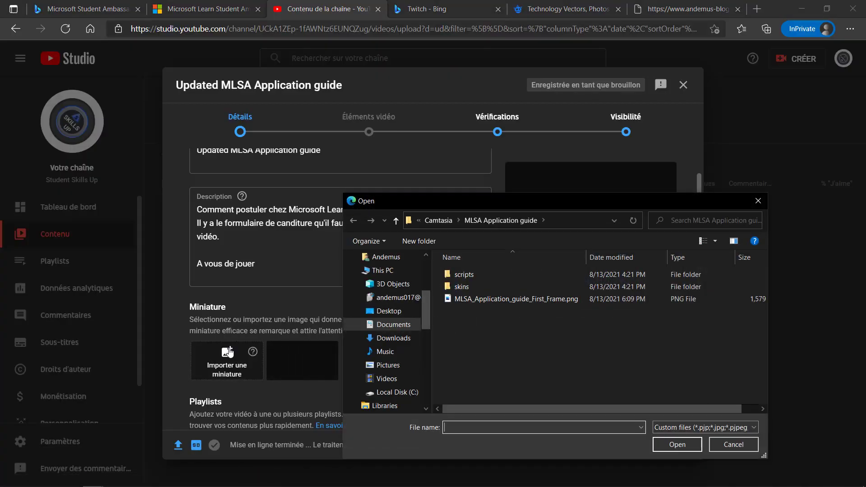
pyautogui.click(478, 301)
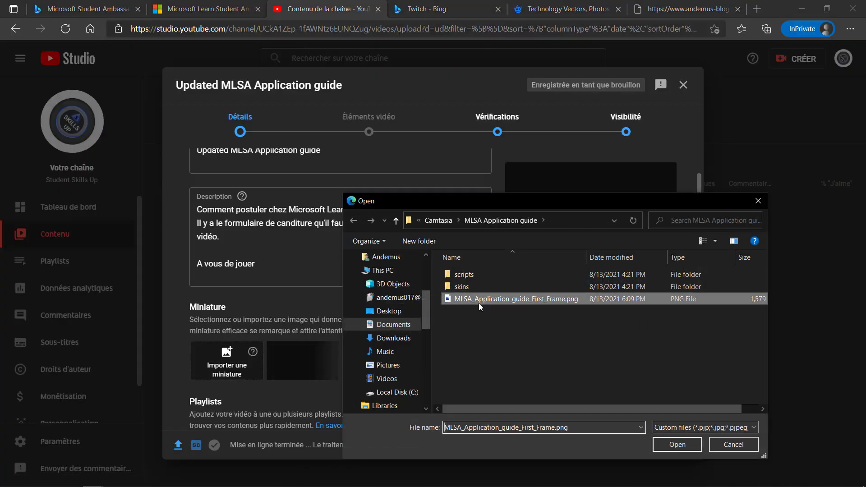
pyautogui.click(679, 447)
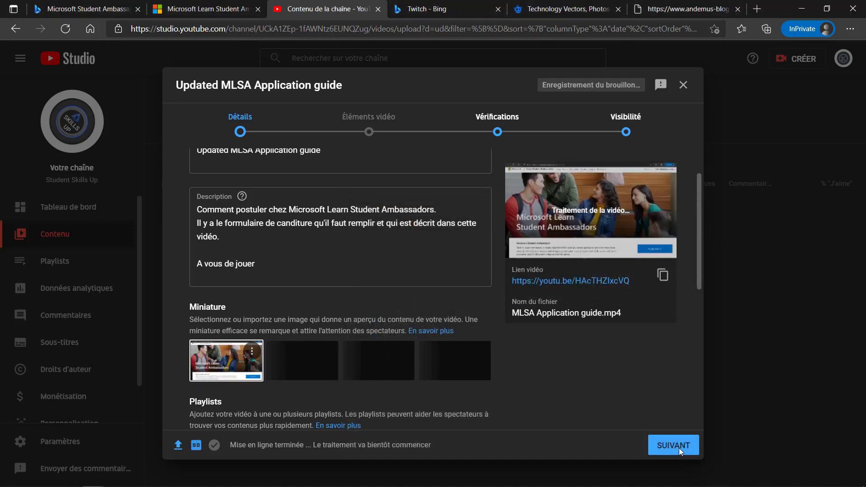
# Step: Advance past Video elements and Checks to Visibilité, with Publique still selected
pyautogui.click(680, 449)
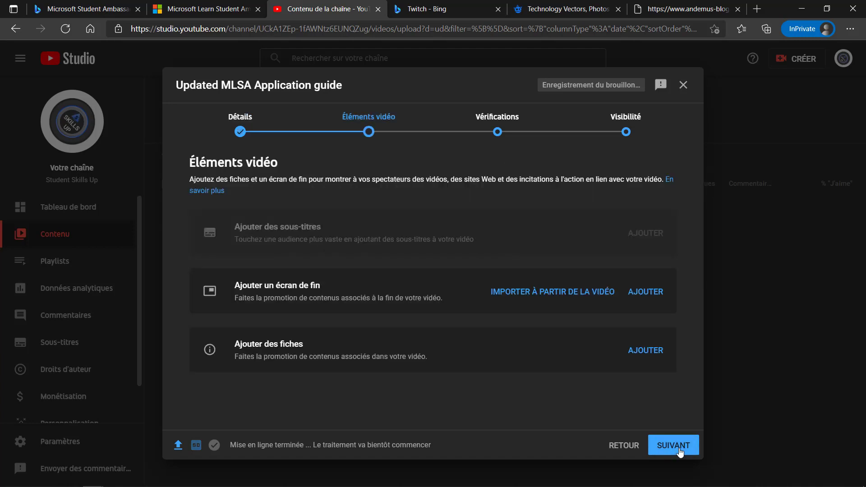
pyautogui.click(679, 448)
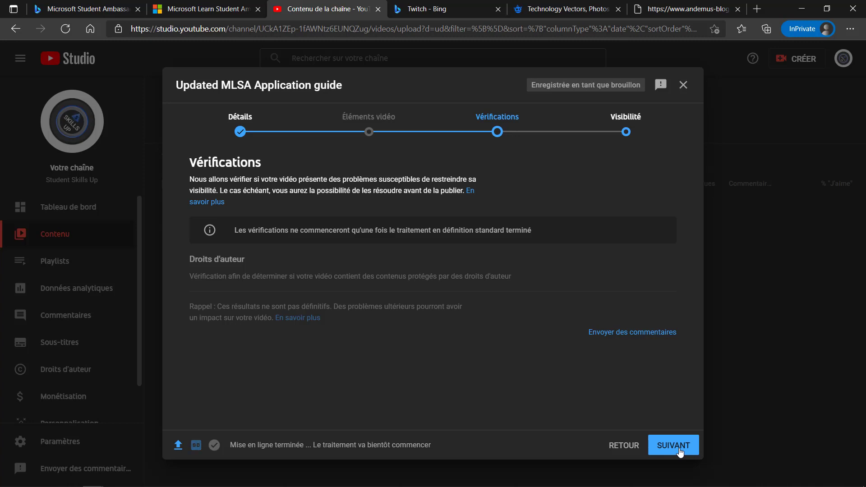
pyautogui.click(680, 449)
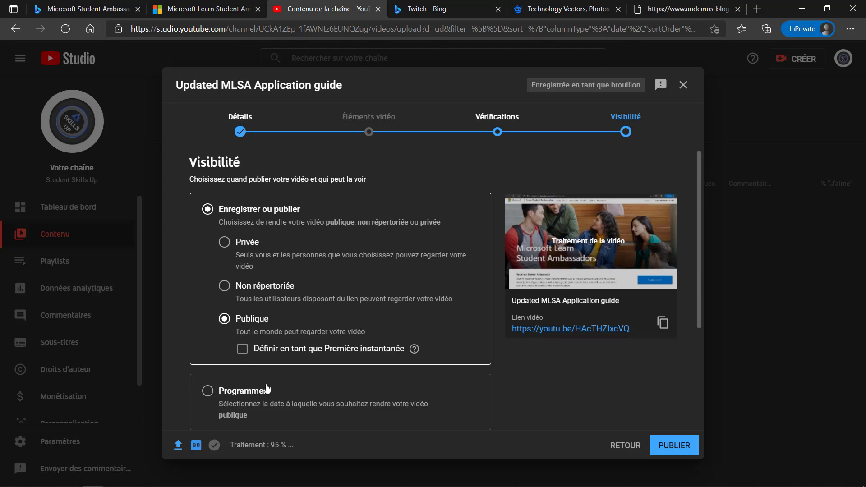
pyautogui.scroll(-3, 266, 389)
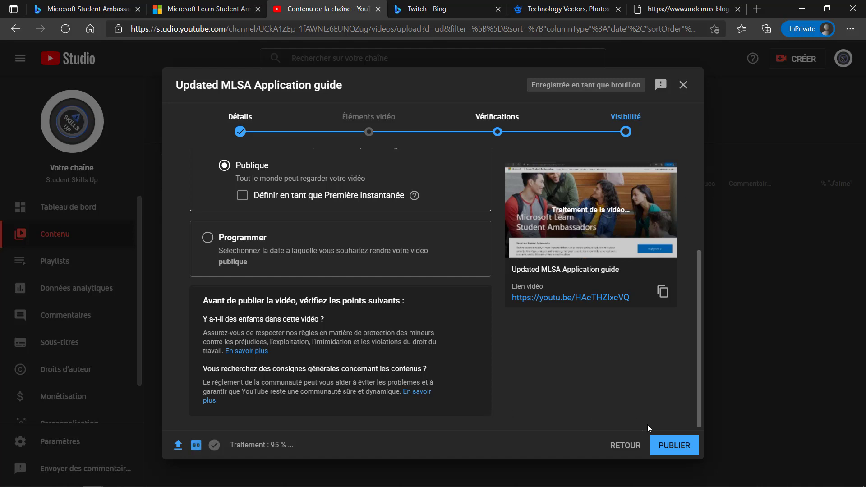
# Step: Publish 'Updated MLSA Application guide' publicly and close the processing notice
pyautogui.click(669, 450)
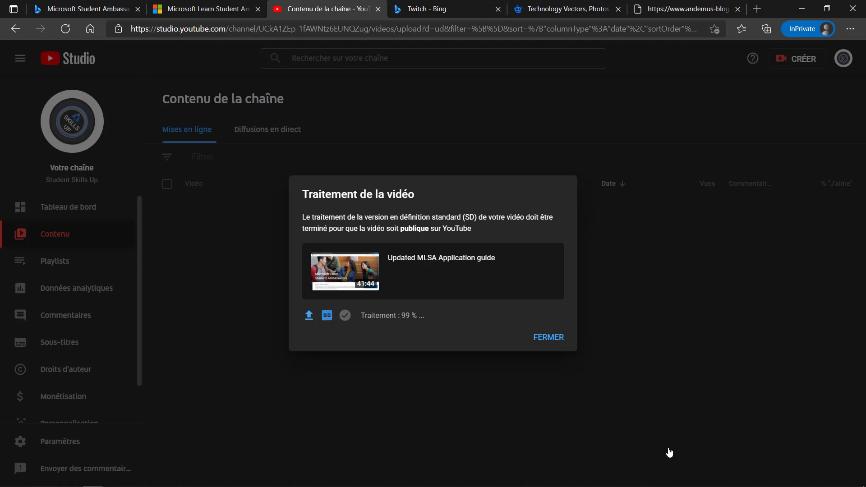
pyautogui.click(546, 341)
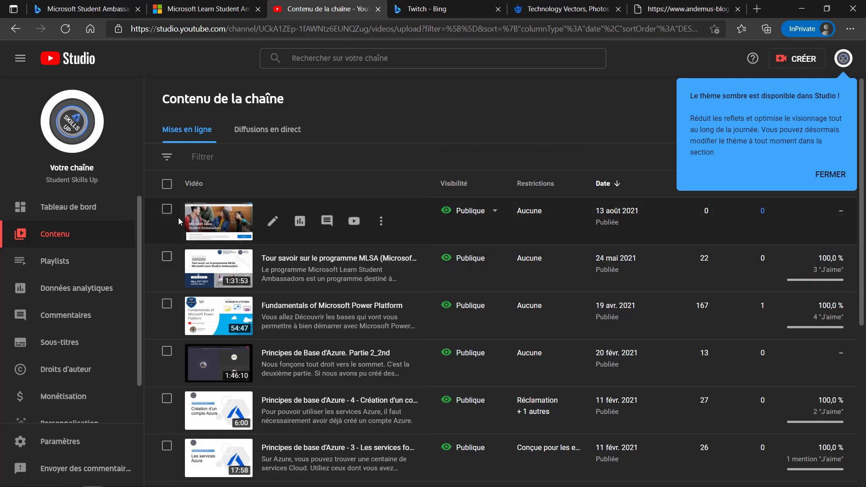
# Step: Dismiss the dark theme popup, open the video's Détails page and copy its link
pyautogui.click(830, 175)
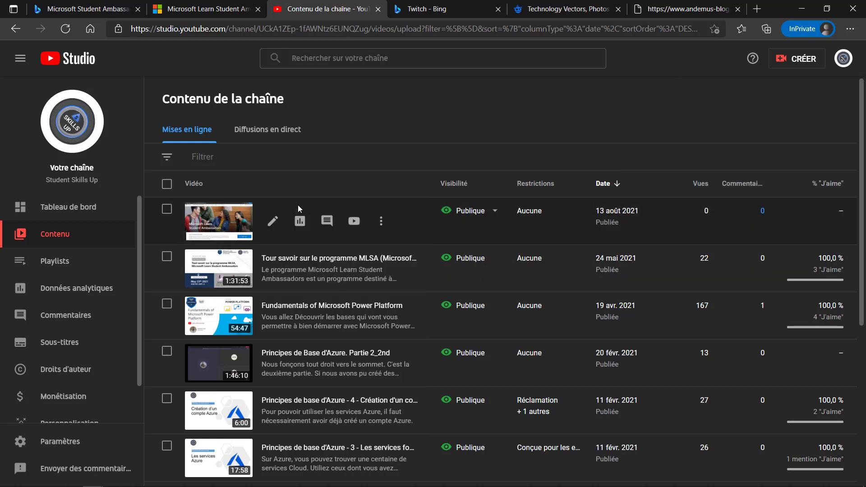
pyautogui.click(272, 223)
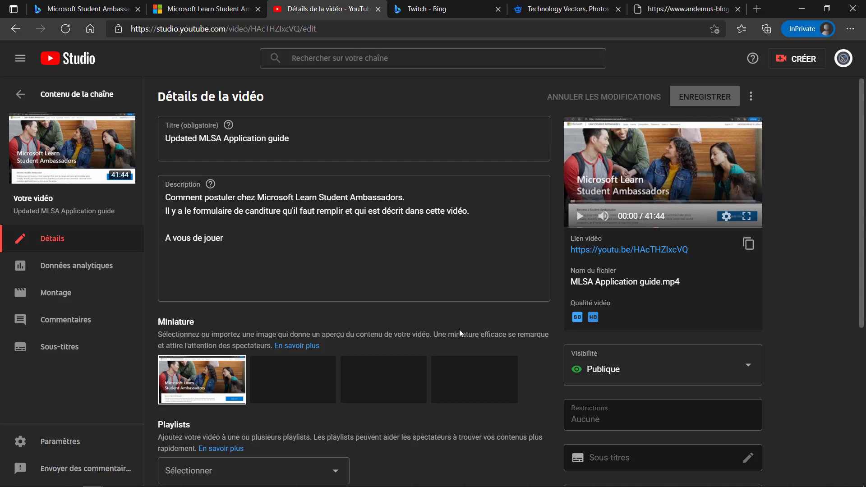
pyautogui.scroll(-5, 460, 332)
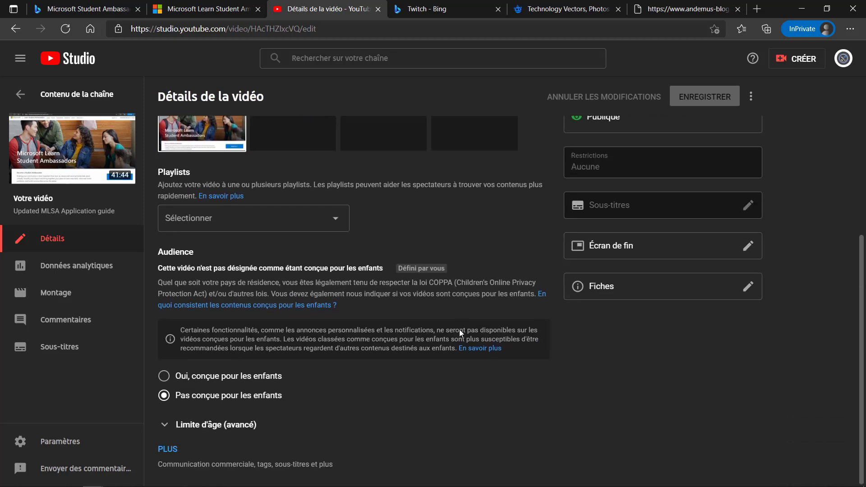
pyautogui.scroll(5, 460, 332)
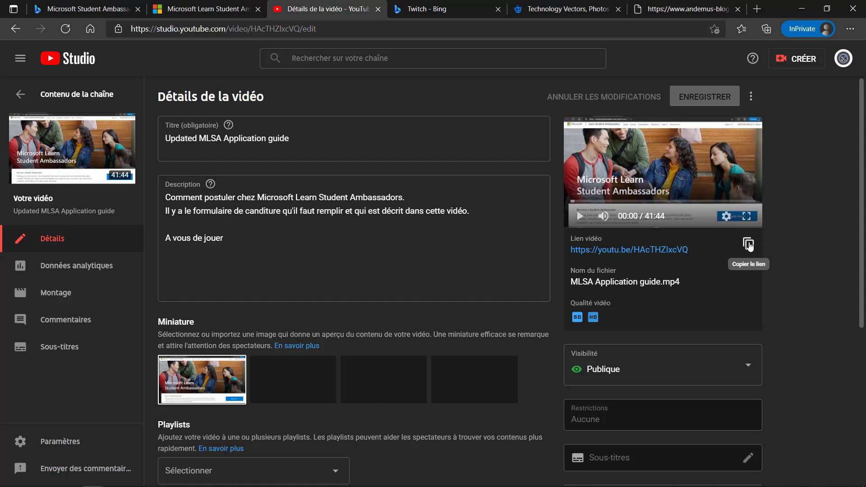
pyautogui.click(748, 244)
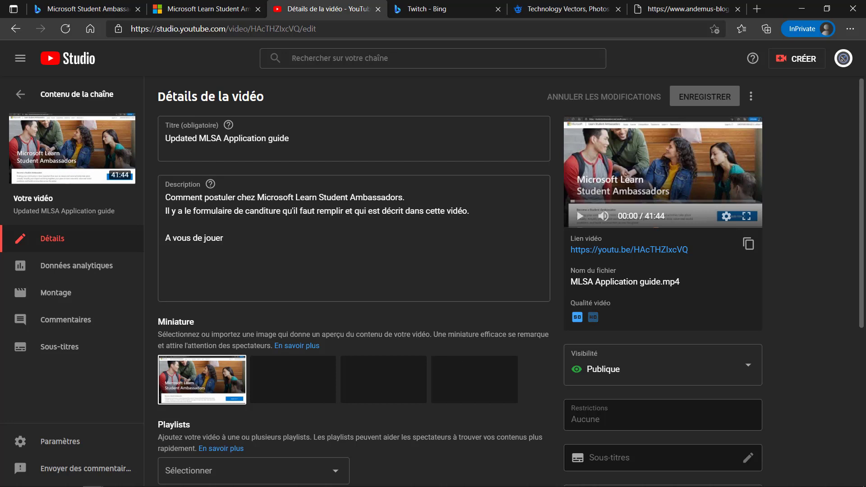
pyautogui.click(430, 483)
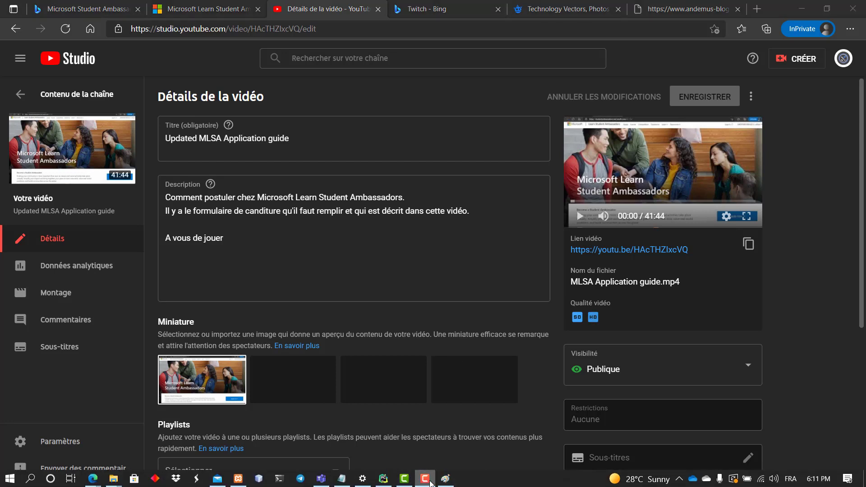